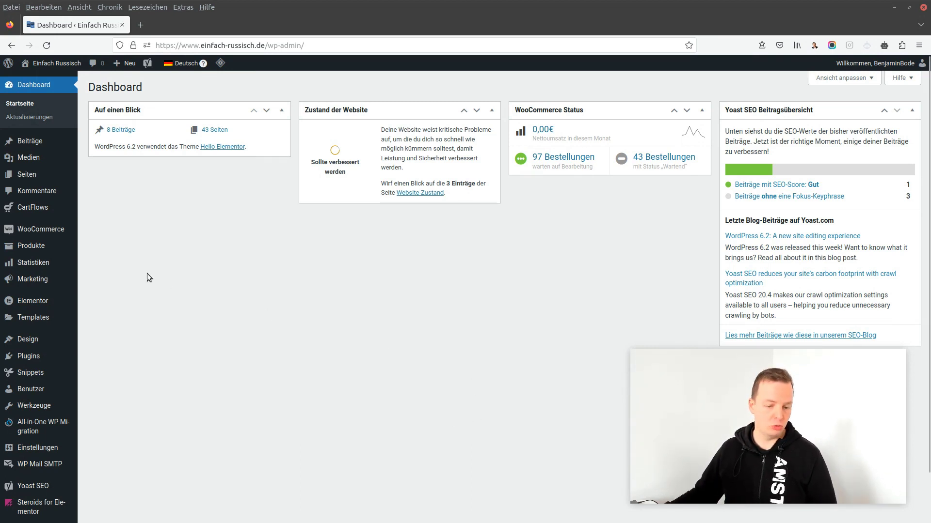
# Search the plugin directory for 'ithemes' and install the iThemes Security plugin
pyautogui.moveTo(29, 356)
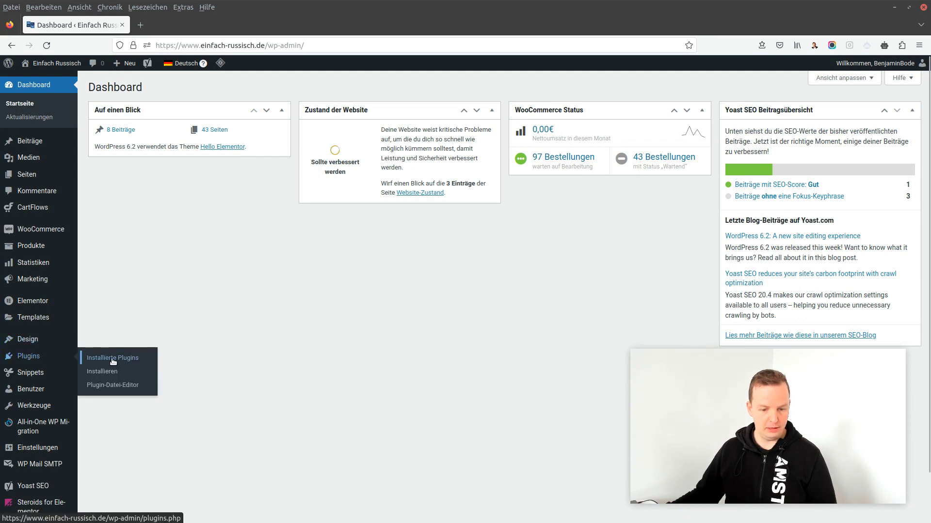
pyautogui.click(111, 372)
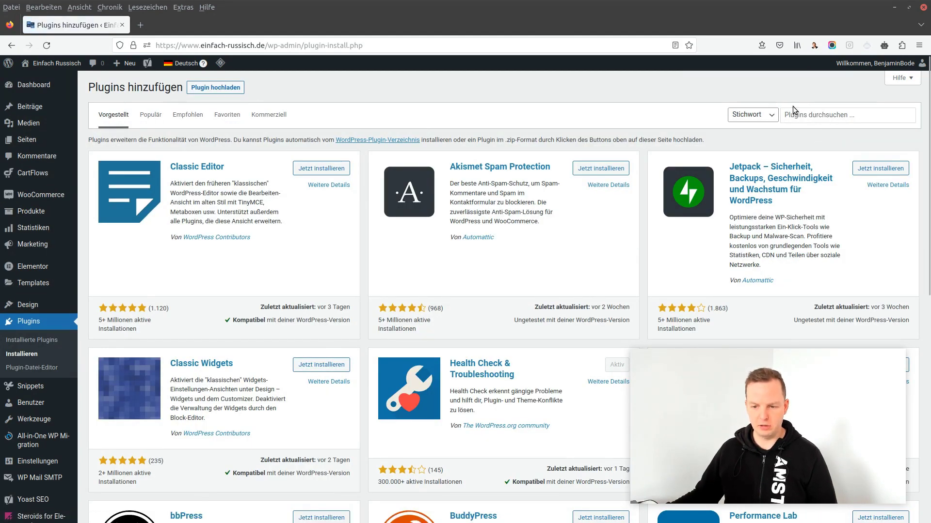
pyautogui.click(834, 115)
pyautogui.write('ithemes')
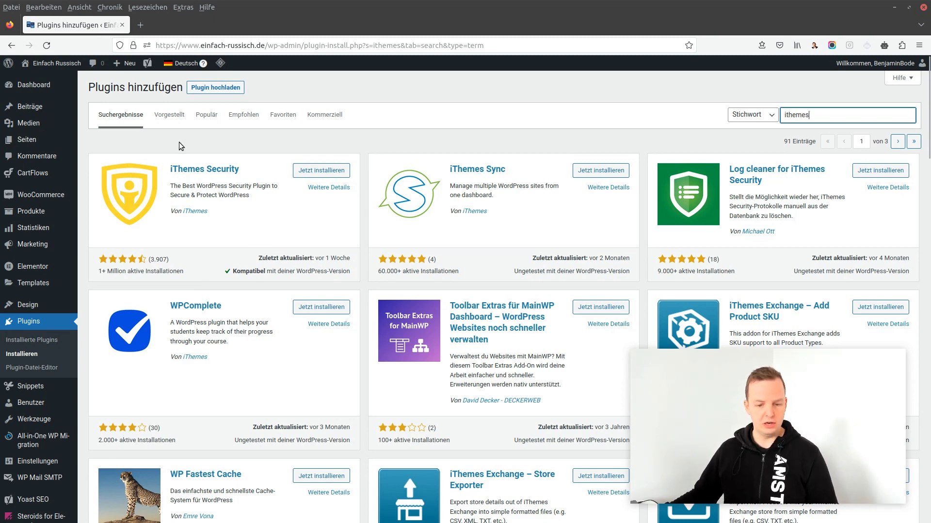
pyautogui.click(315, 173)
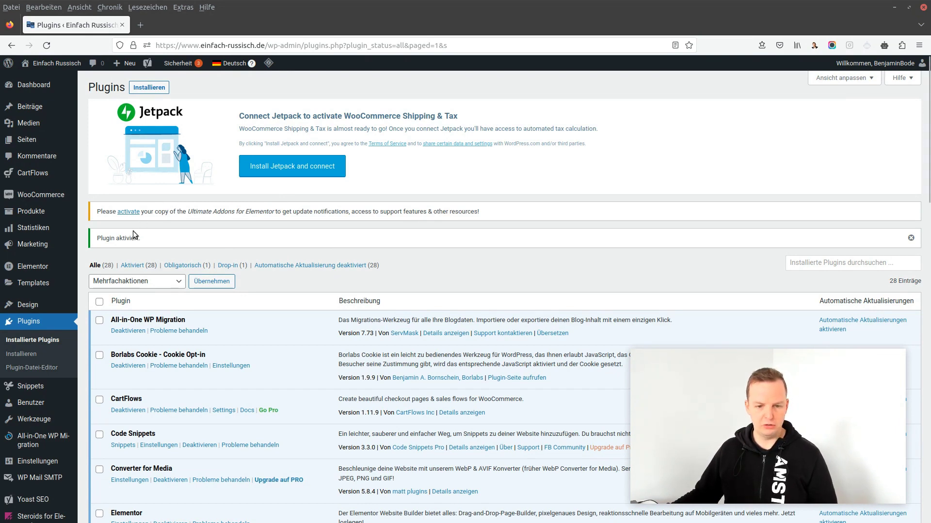
# Launch the iThemes Security setup from the Sicherheit entry in the sidebar
pyautogui.moveTo(57, 251)
pyautogui.scroll(-3, 57, 251)
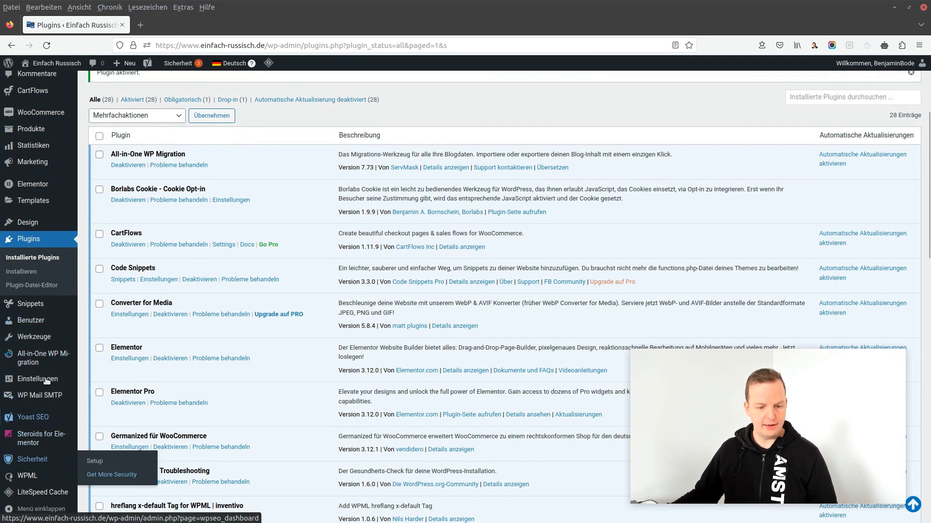
pyautogui.moveTo(28, 466)
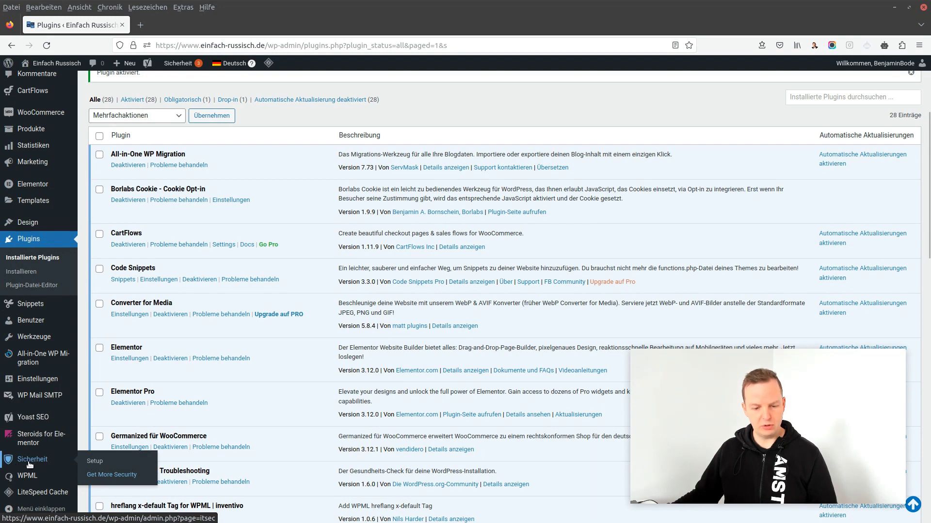
pyautogui.click(30, 464)
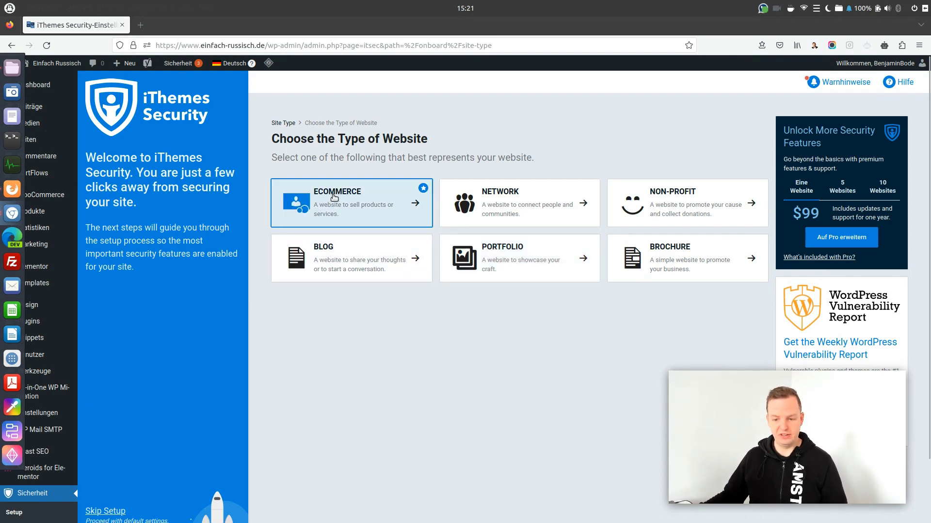
# Choose eCommerce as the site type, leave Security Check Pro off, and continue
pyautogui.click(357, 202)
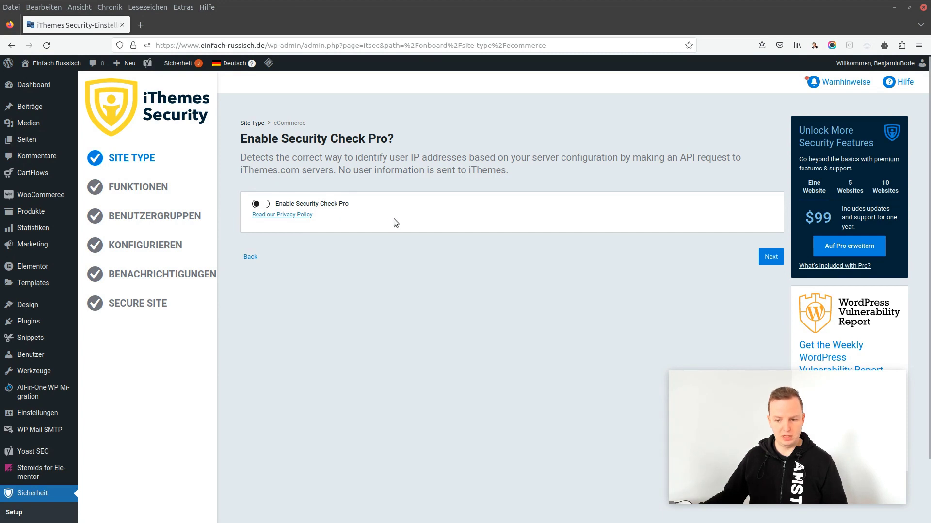
pyautogui.click(262, 205)
pyautogui.click(262, 206)
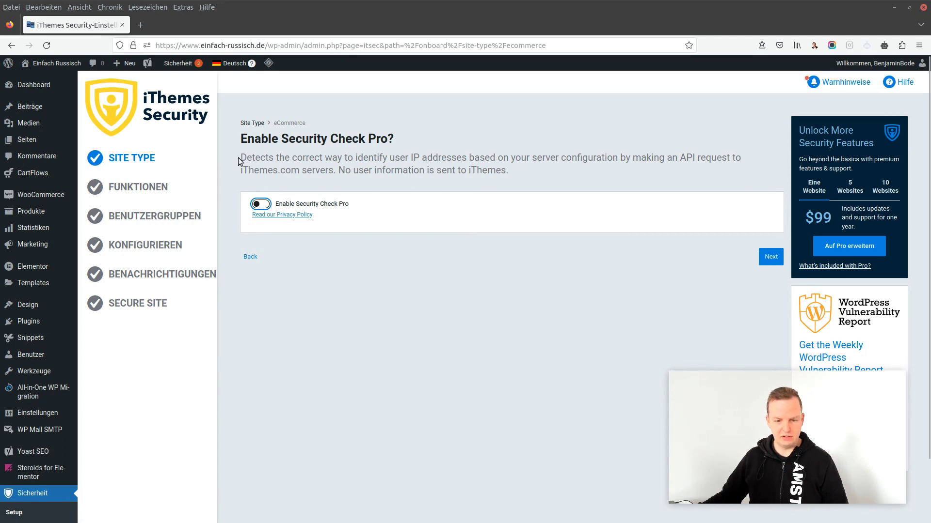
pyautogui.moveTo(241, 158); pyautogui.dragTo(685, 158)
pyautogui.click(311, 169)
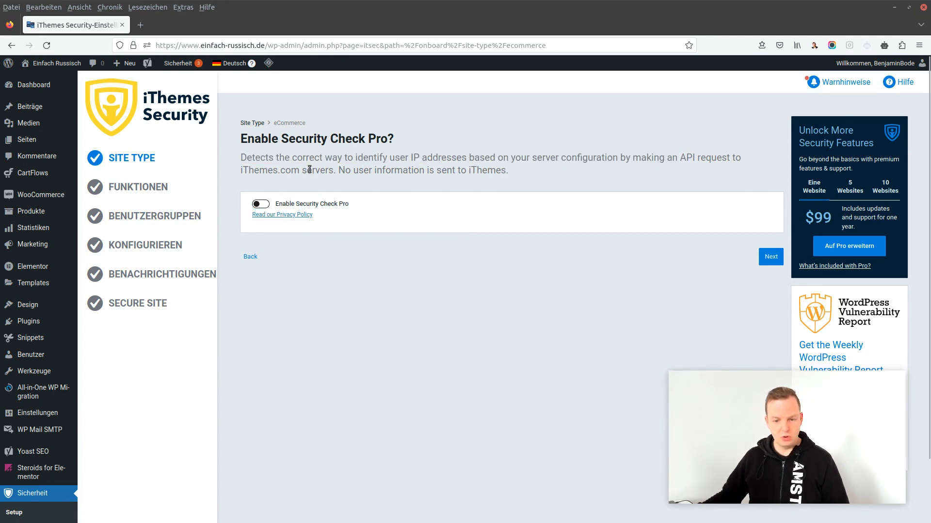
pyautogui.moveTo(240, 170); pyautogui.dragTo(339, 171)
pyautogui.click(339, 171)
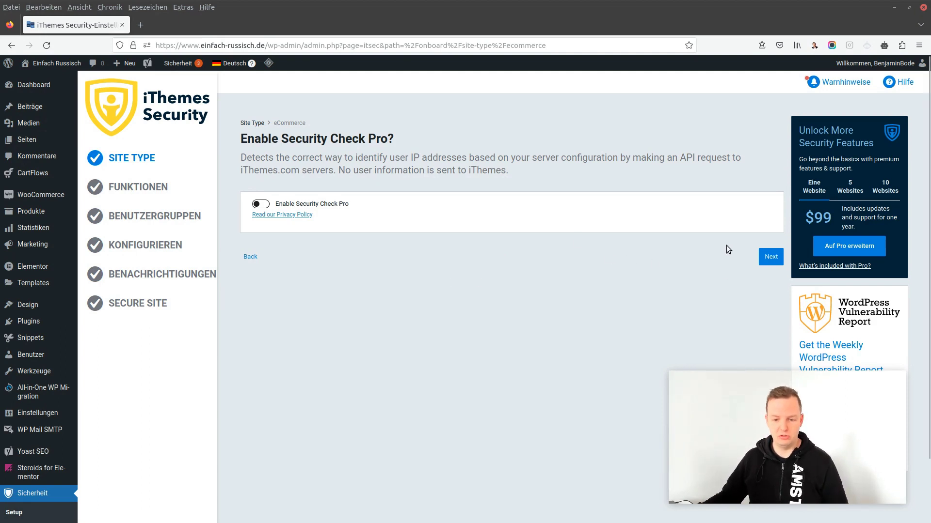
pyautogui.click(769, 260)
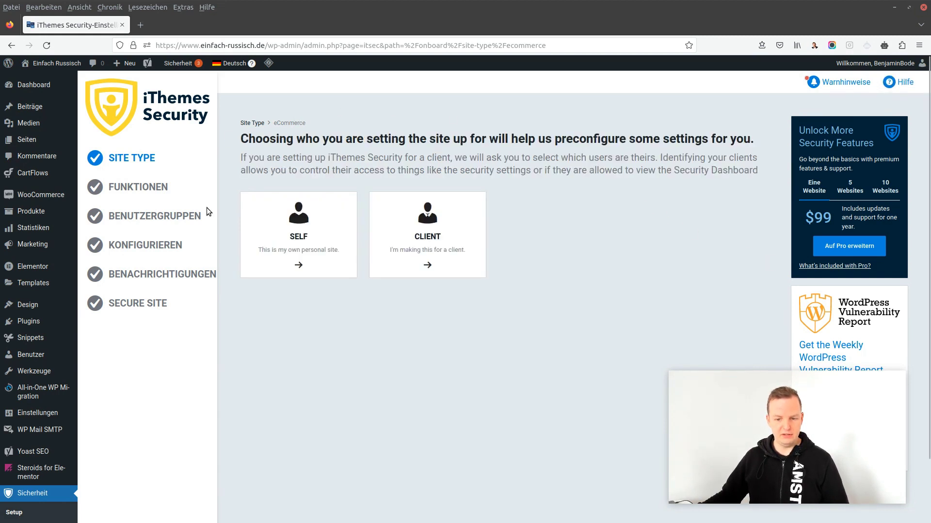
# Mark the site as your own, keep Subscriber and Customer roles, and enforce their password policy
pyautogui.click(297, 222)
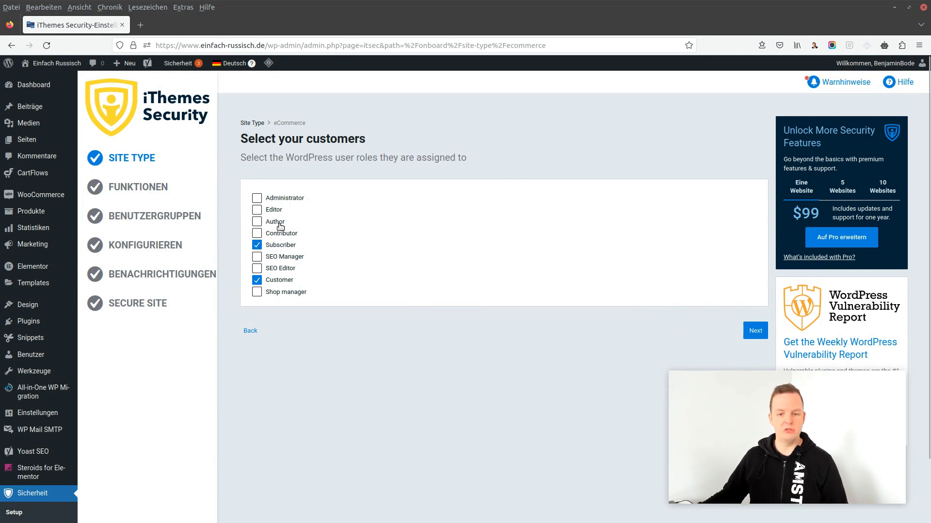
pyautogui.click(752, 334)
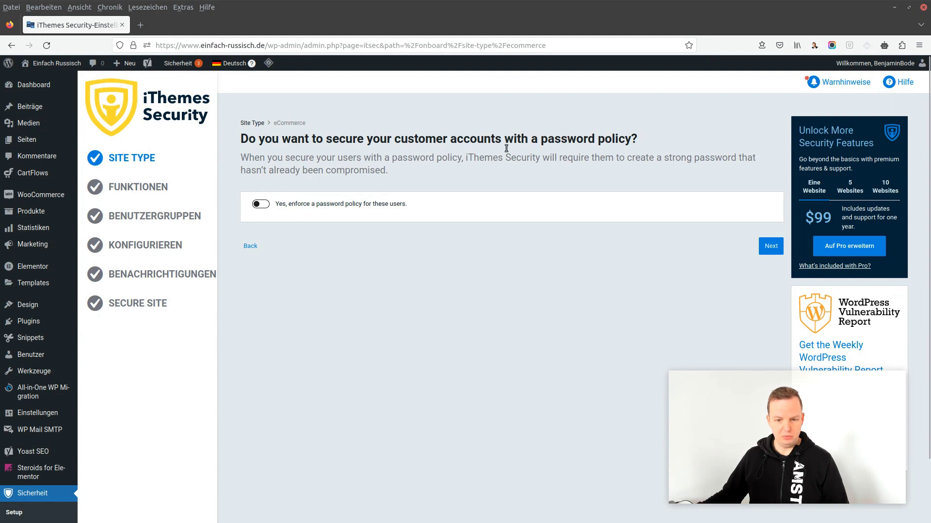
pyautogui.click(258, 205)
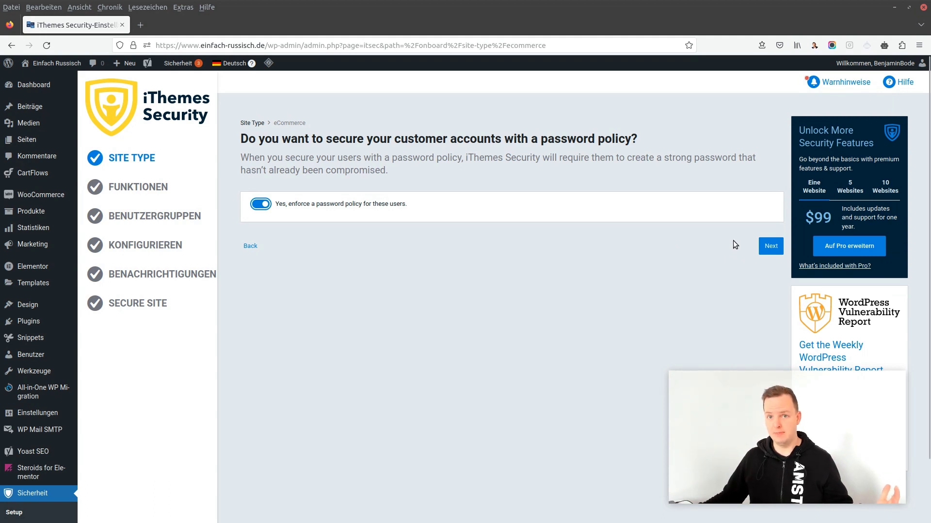
pyautogui.click(771, 249)
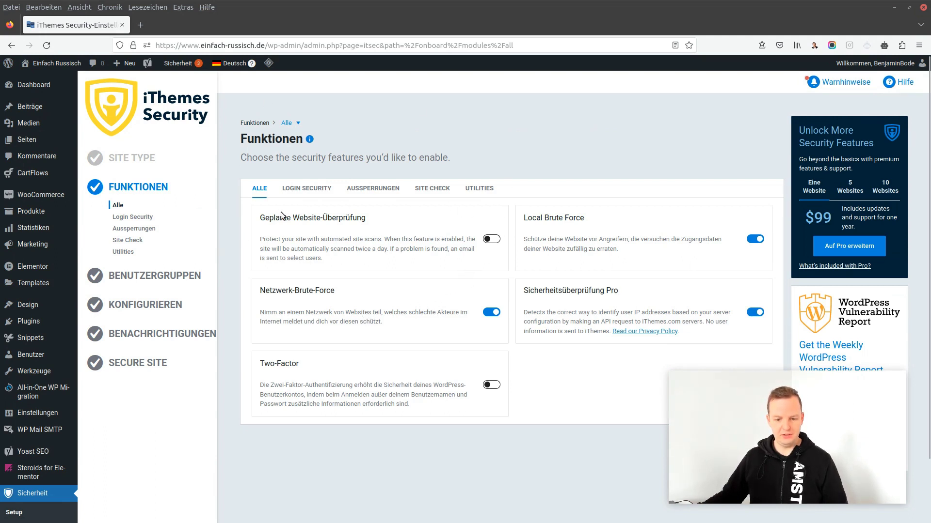
pyautogui.scroll(-1, 410, 238)
pyautogui.scroll(1, 410, 237)
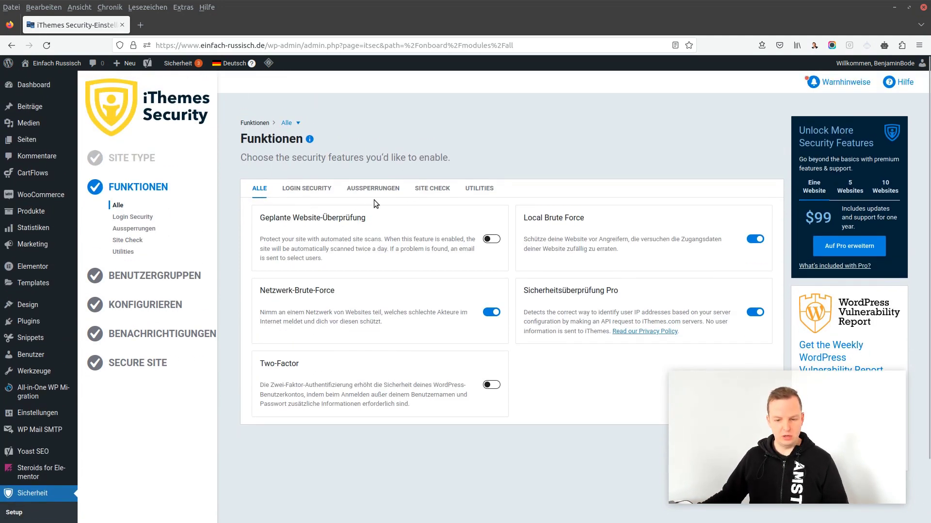
pyautogui.scroll(-1, 373, 200)
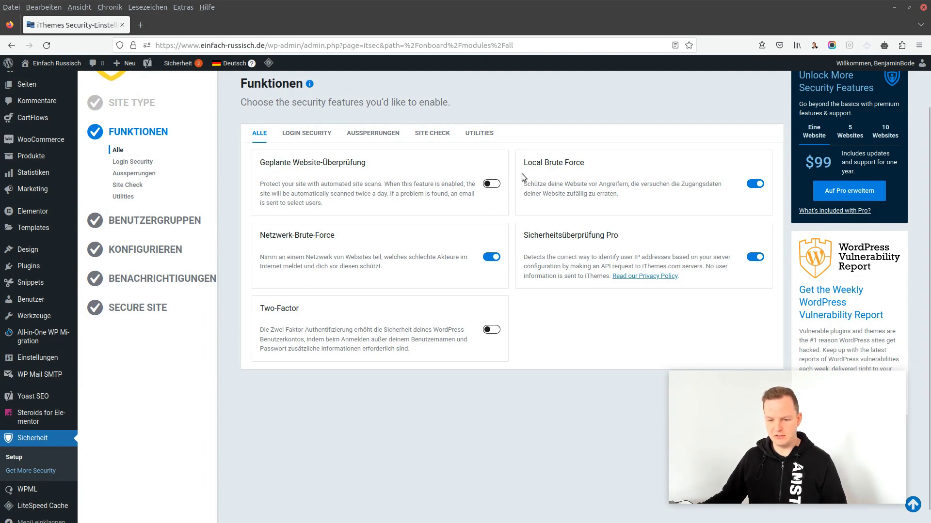
pyautogui.click(495, 186)
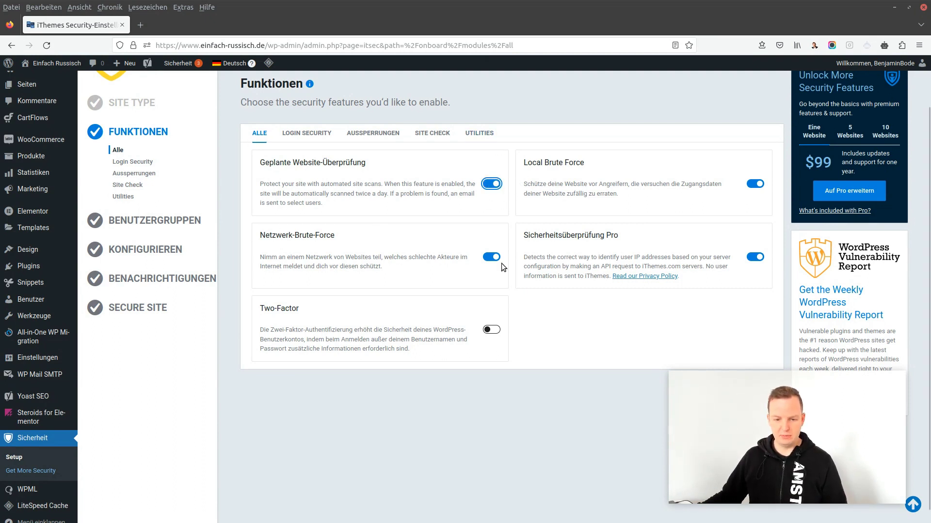
pyautogui.click(496, 185)
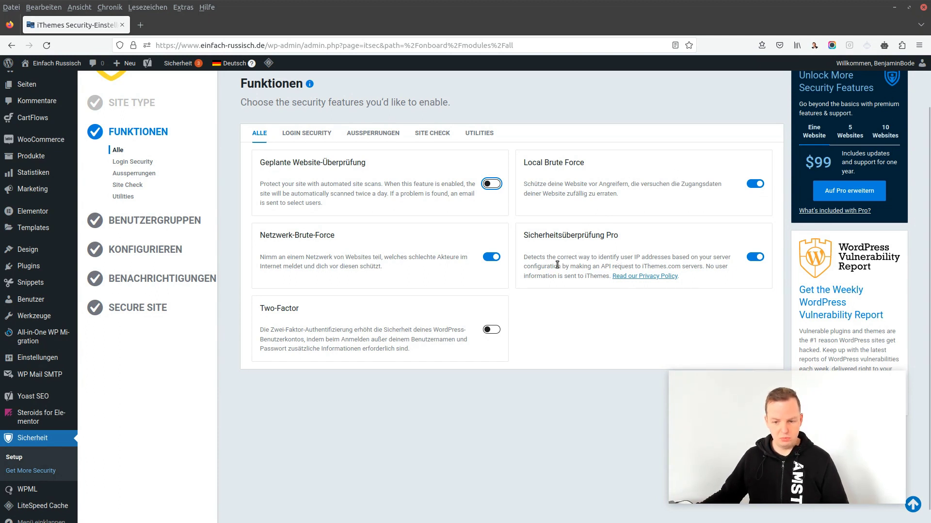
# Switch off Sicherheitsüberprüfung Pro and Netzwerk-Brute-Force, leaving only Local Brute Force enabled
pyautogui.moveTo(545, 261); pyautogui.dragTo(655, 260)
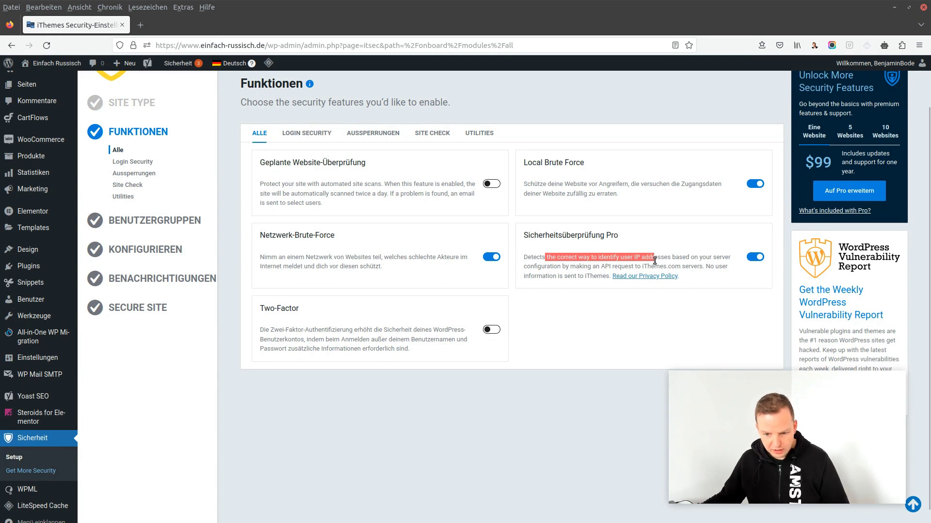
pyautogui.click(695, 265)
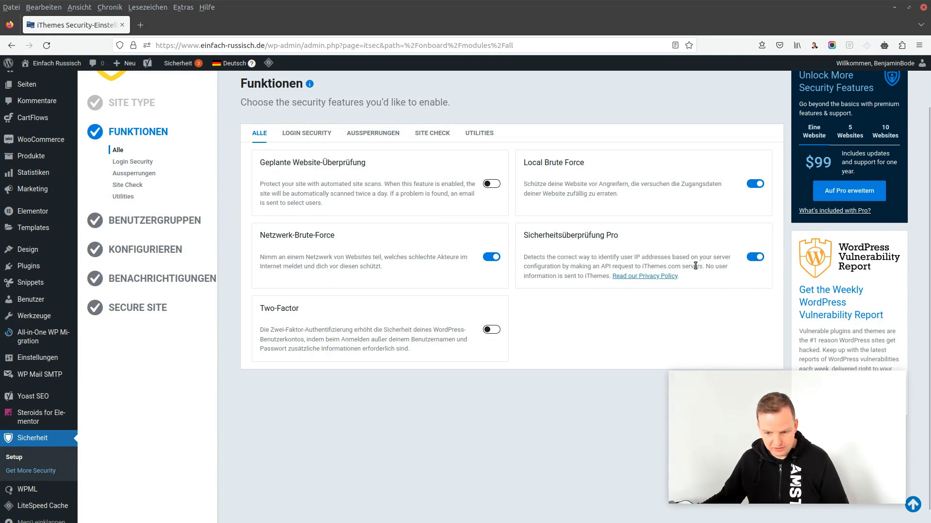
pyautogui.click(758, 258)
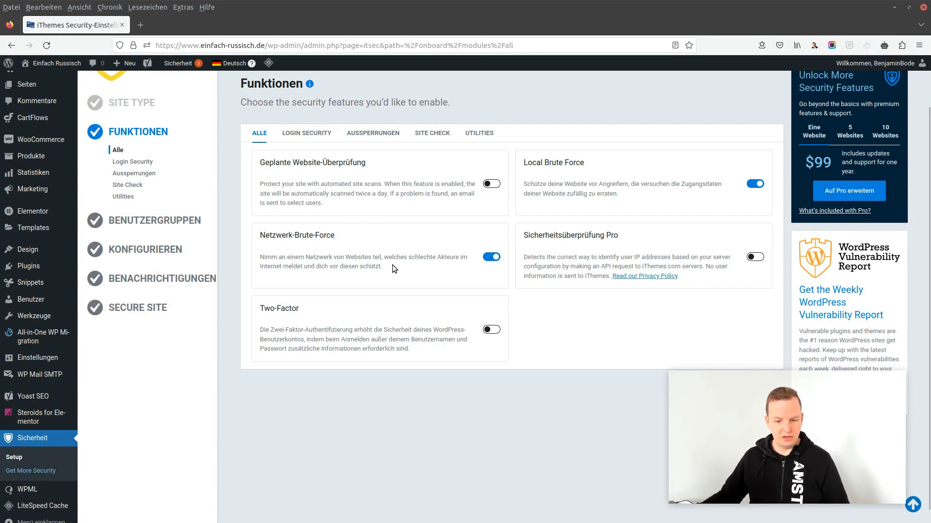
pyautogui.scroll(-1, 426, 249)
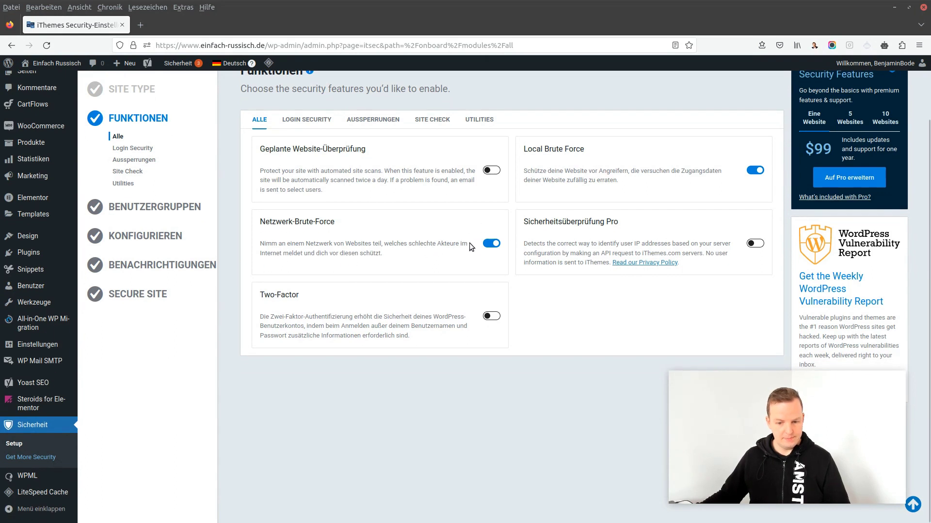
pyautogui.click(491, 243)
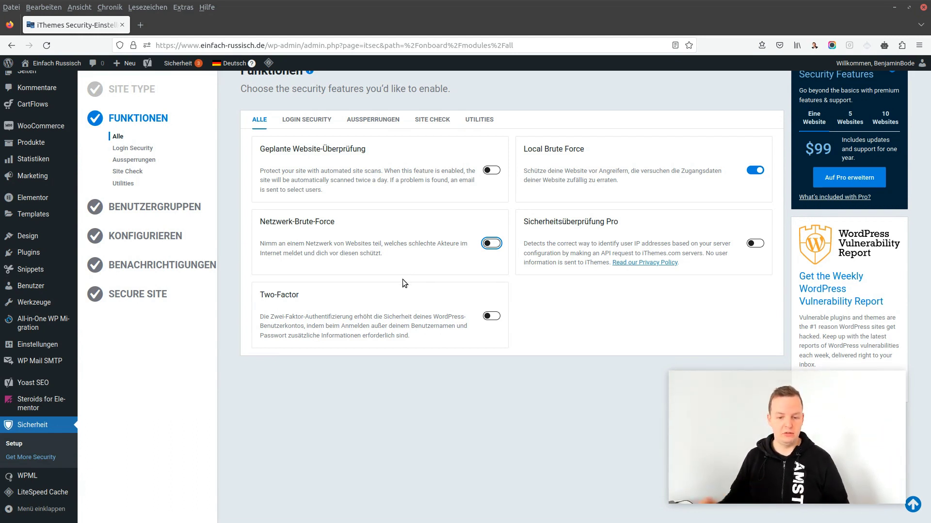
pyautogui.click(461, 255)
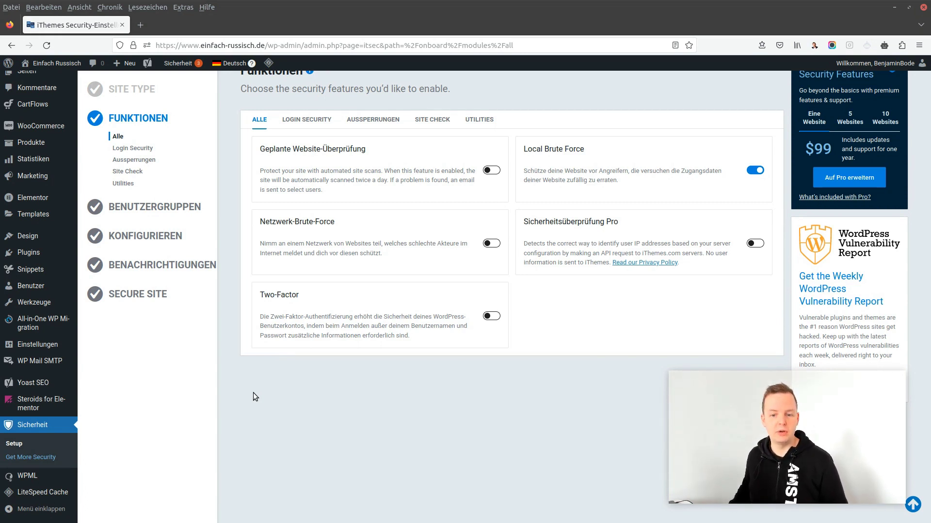
# Enable Two-Factor authentication, then pass the login, lockout, site check and utility features unchanged
pyautogui.click(491, 316)
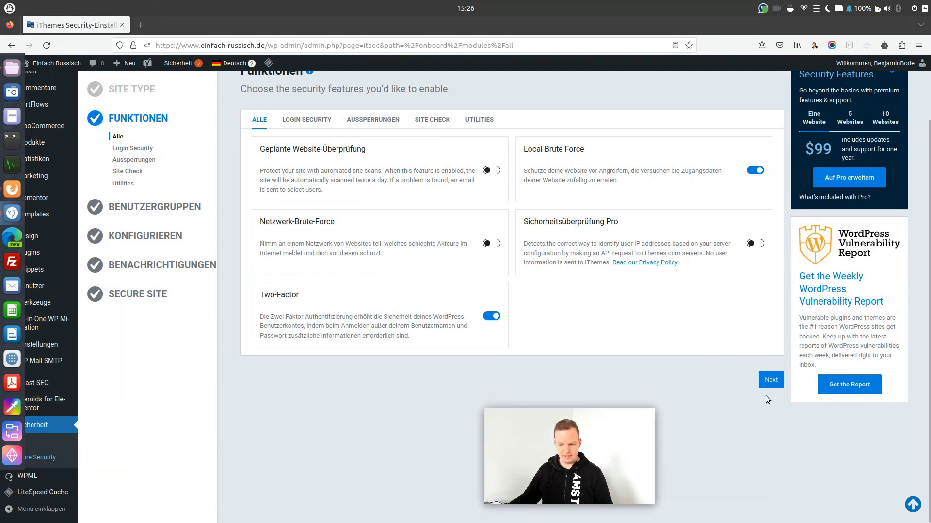
pyautogui.click(772, 382)
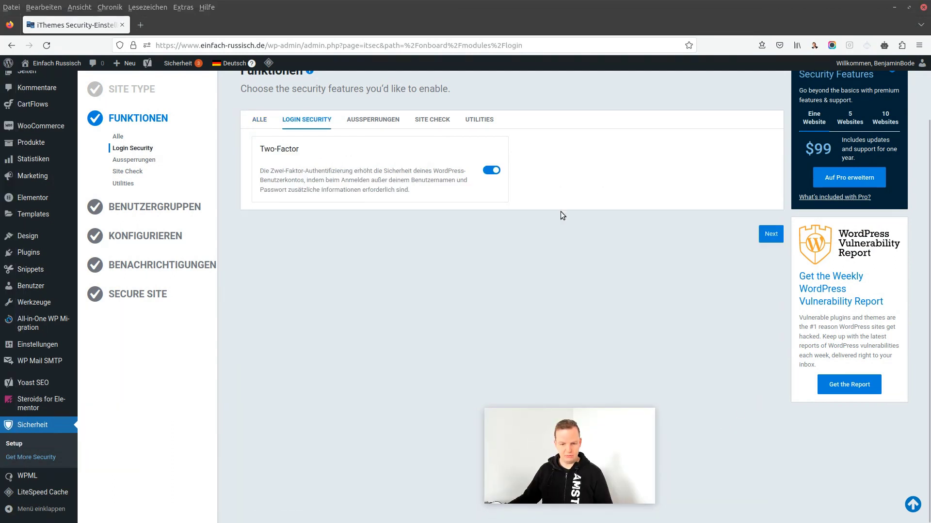
pyautogui.click(768, 235)
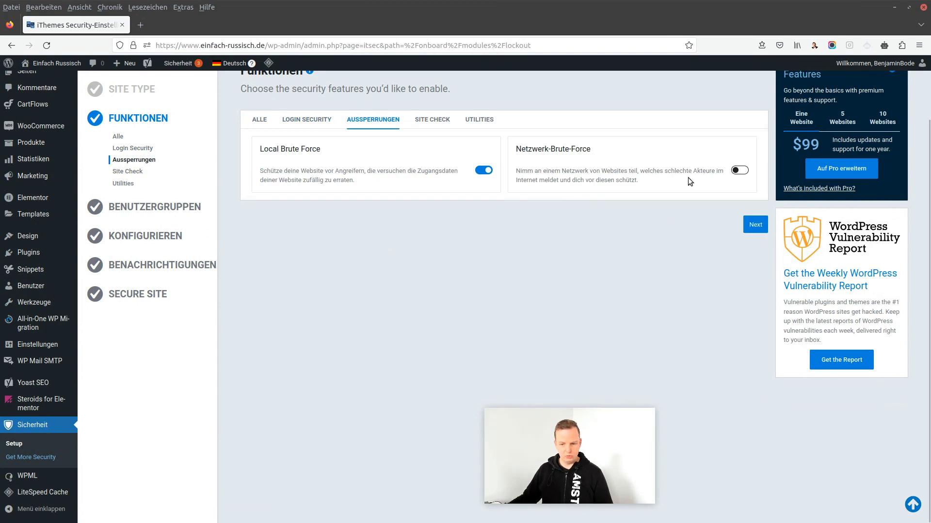
pyautogui.click(757, 226)
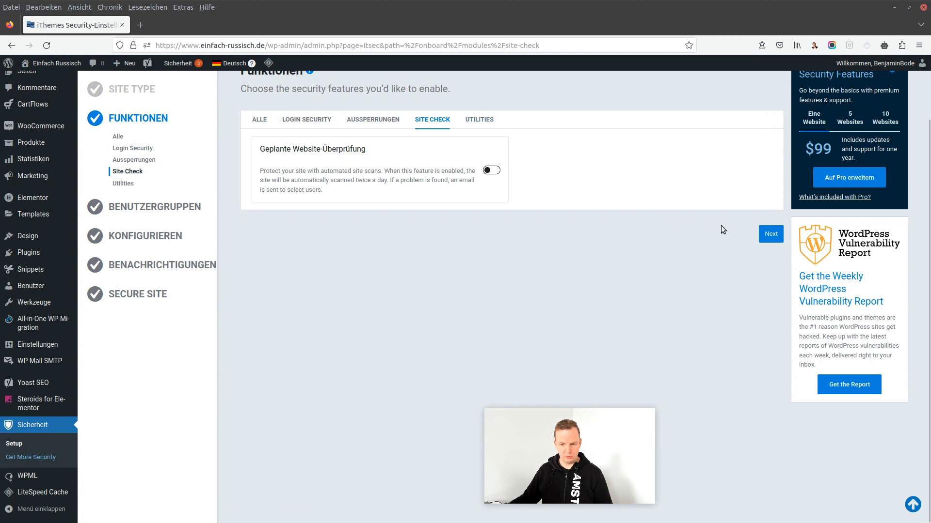
pyautogui.click(768, 239)
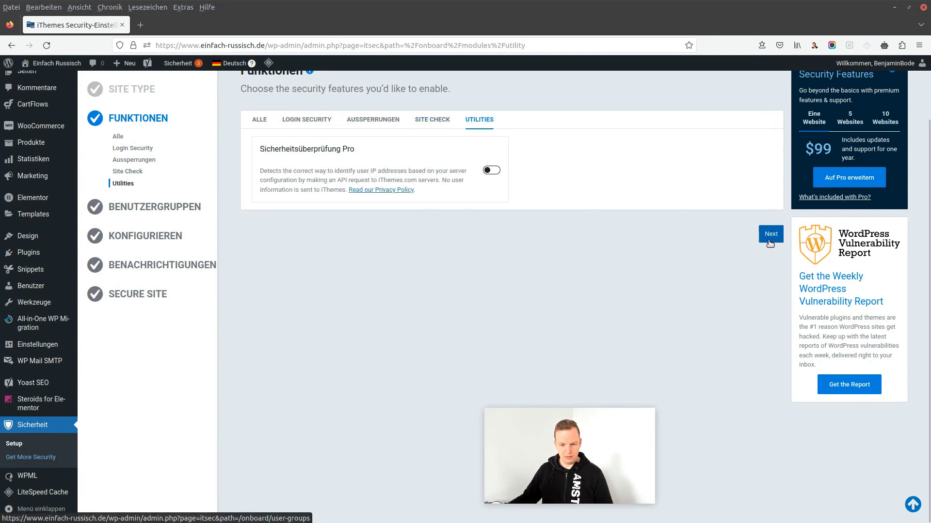
pyautogui.click(771, 241)
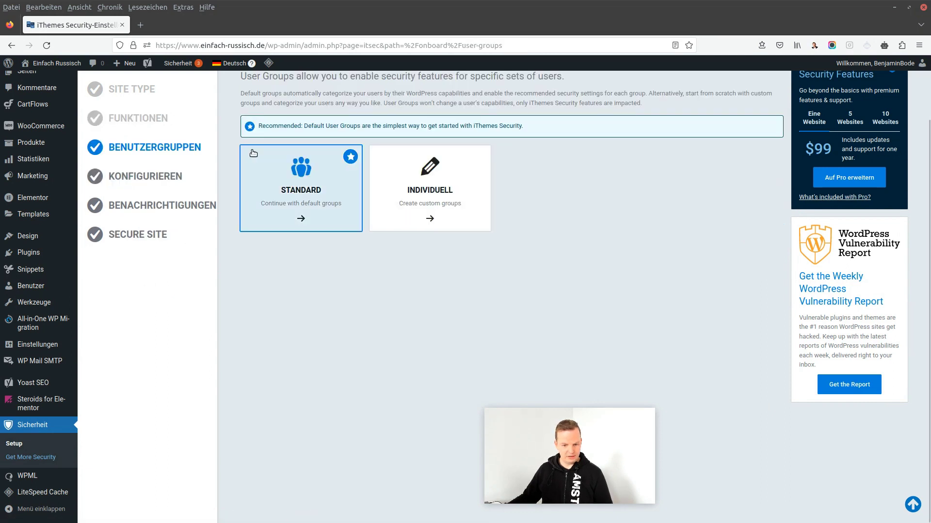
# Keep the Standard user groups and skip editing them
pyautogui.click(310, 190)
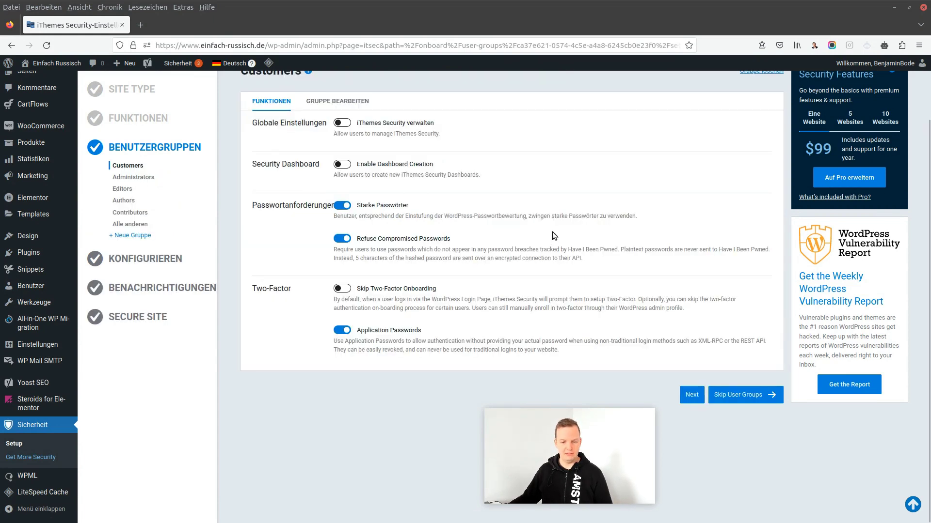
pyautogui.scroll(2, 594, 231)
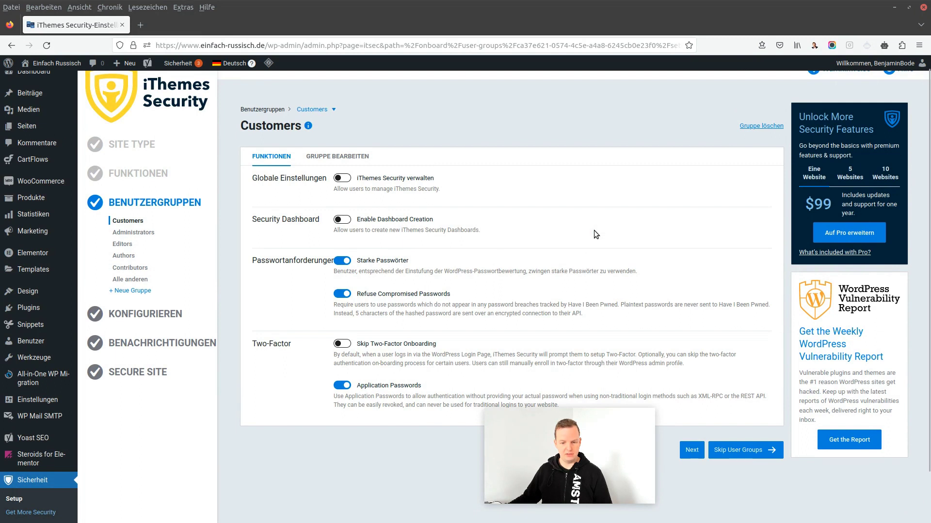
pyautogui.scroll(-2, 594, 230)
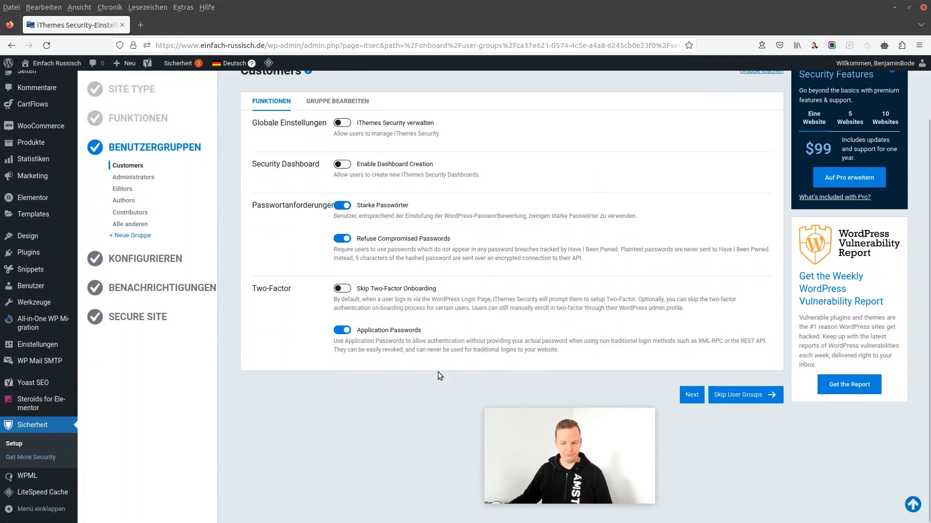
pyautogui.click(743, 396)
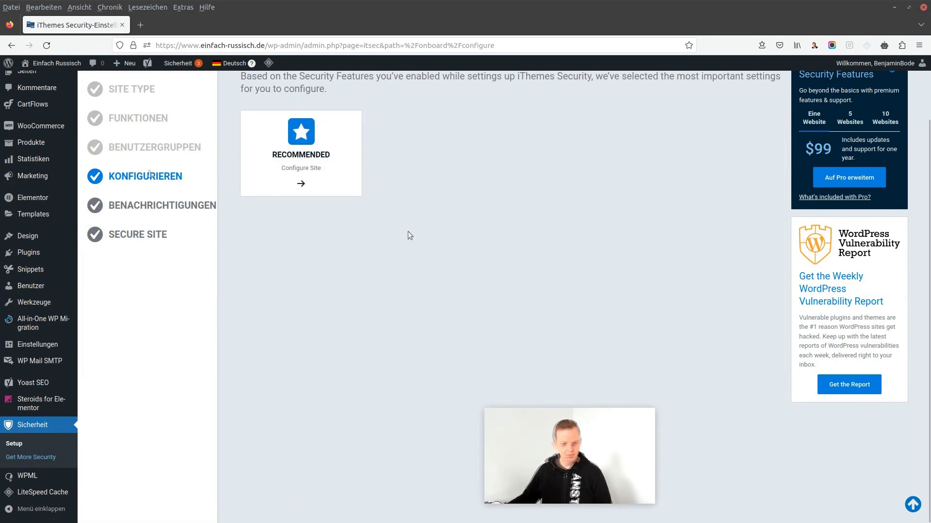
# Open the Recommended configuration, review Authorized Hosts and IP detection, and undo any changes
pyautogui.click(298, 135)
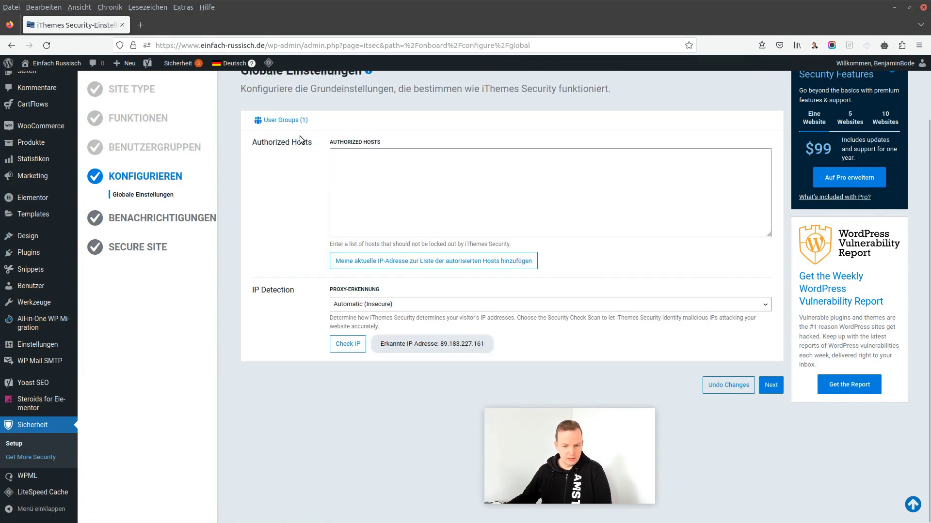
pyautogui.scroll(2, 308, 153)
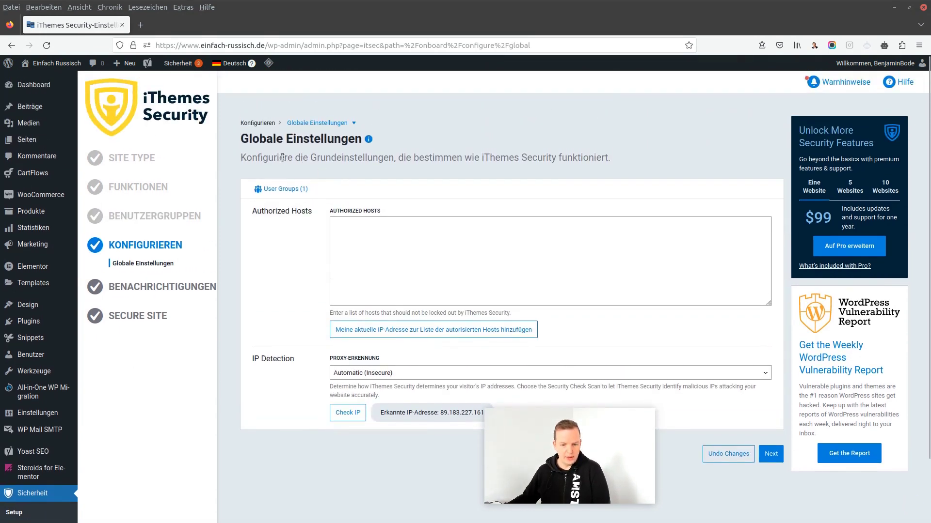
pyautogui.scroll(-2, 575, 167)
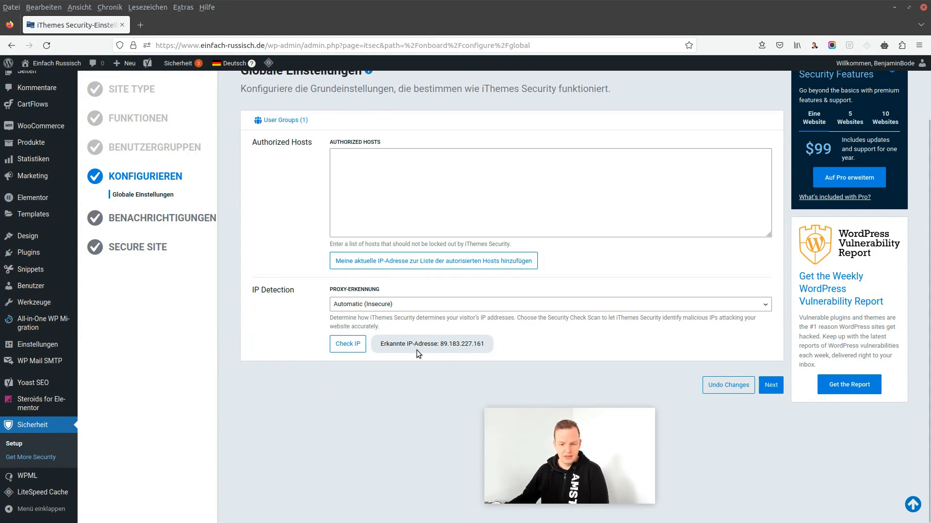
pyautogui.moveTo(437, 345); pyautogui.dragTo(502, 342)
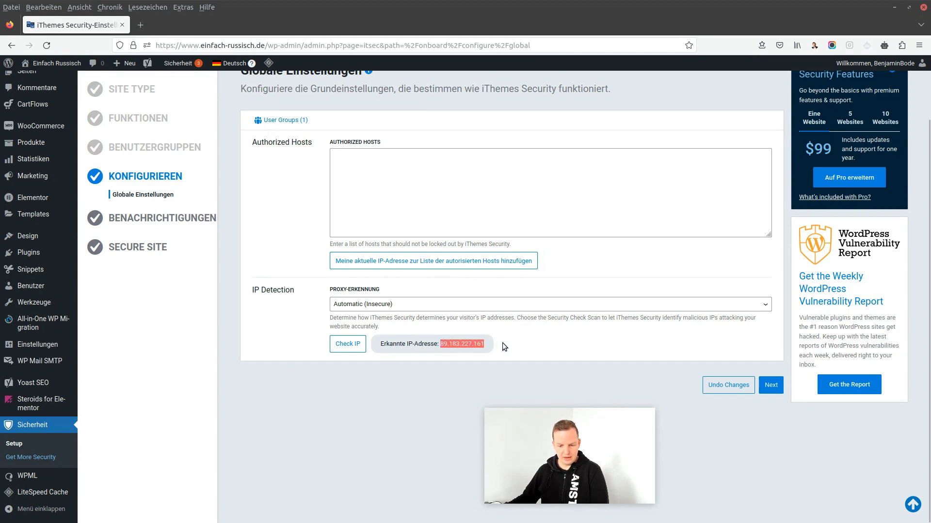
pyautogui.click(551, 342)
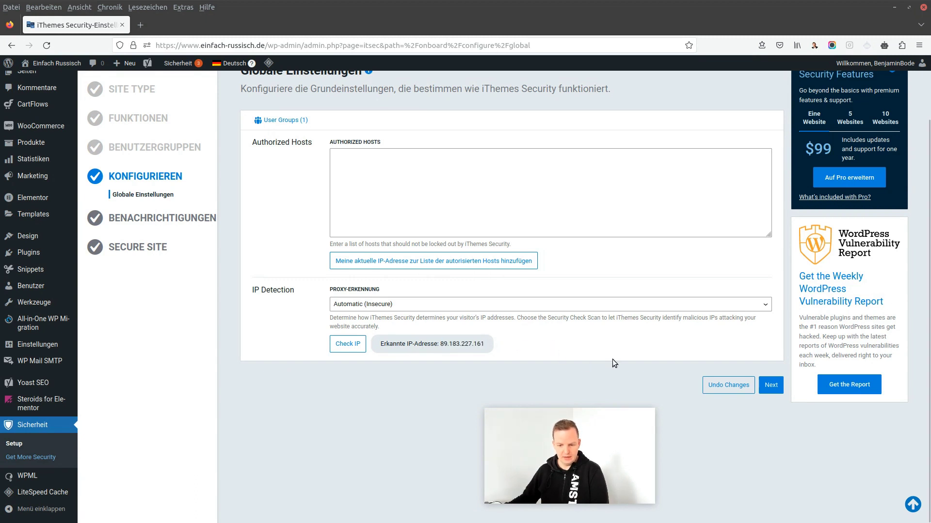
pyautogui.scroll(2, 494, 264)
pyautogui.click(423, 250)
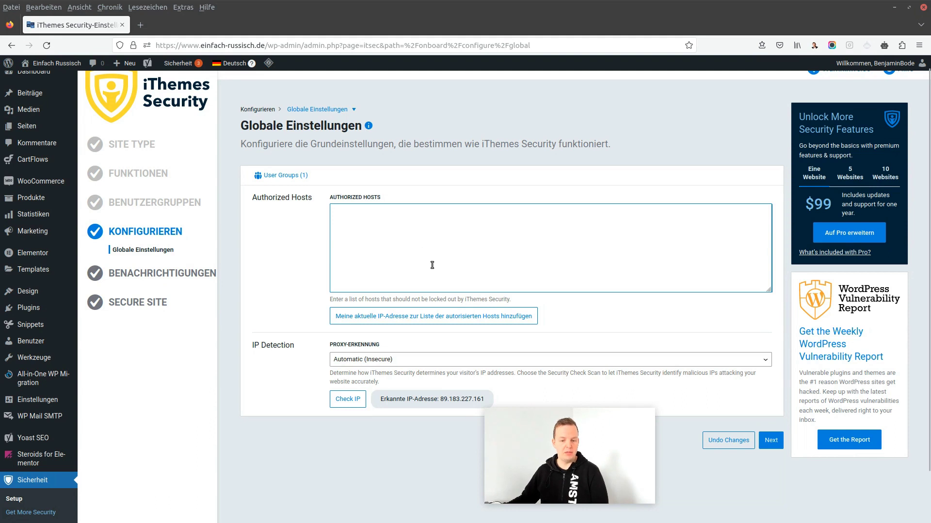
pyautogui.click(726, 443)
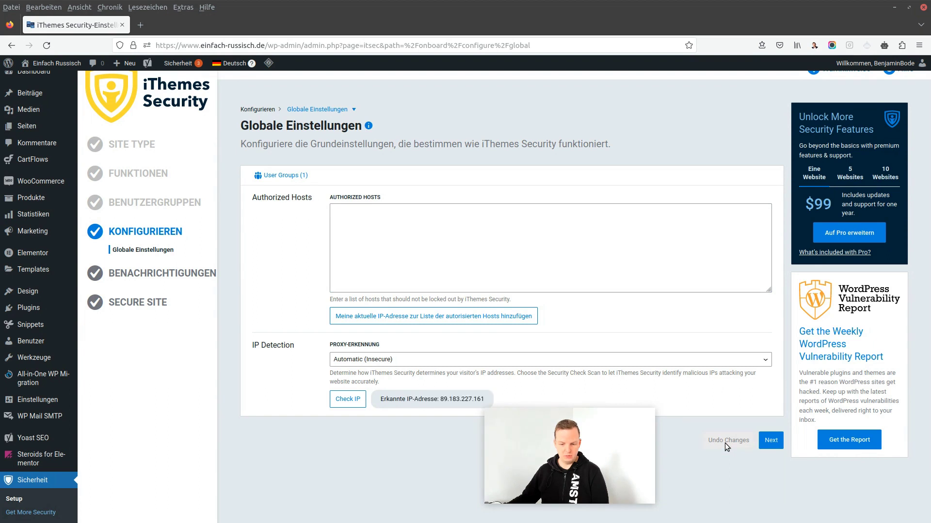
# Leave the sender e-mail blank and add your own account as a default notification recipient
pyautogui.click(771, 440)
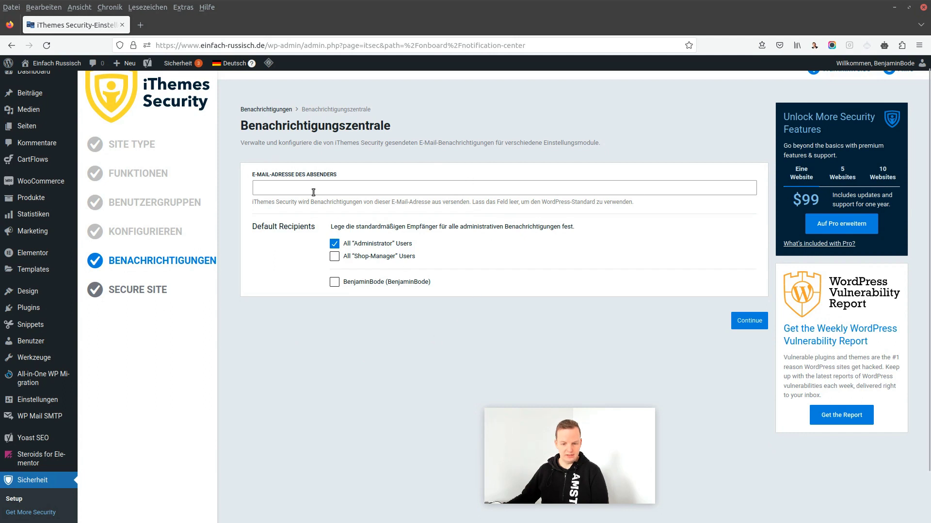
pyautogui.click(269, 188)
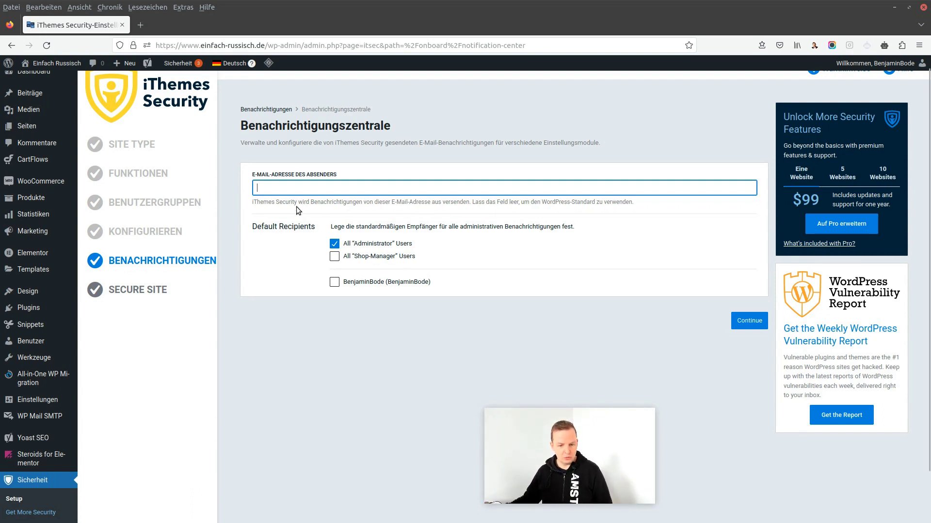
pyautogui.moveTo(275, 202); pyautogui.dragTo(635, 205)
pyautogui.click(642, 206)
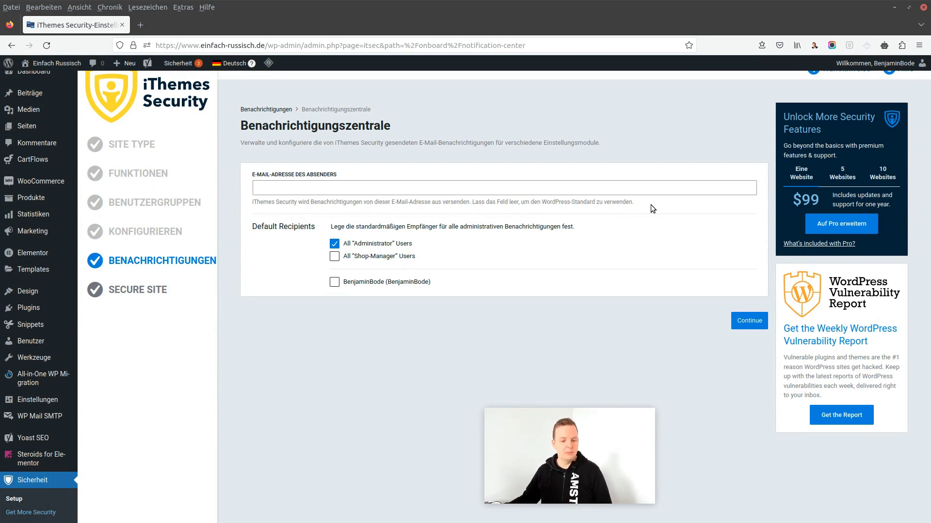
pyautogui.moveTo(70, 404)
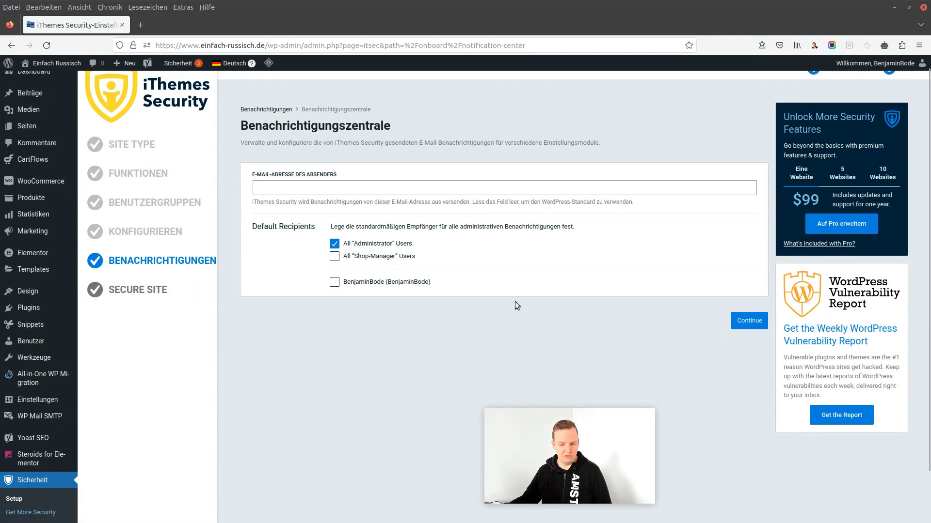
pyautogui.click(334, 283)
pyautogui.click(747, 322)
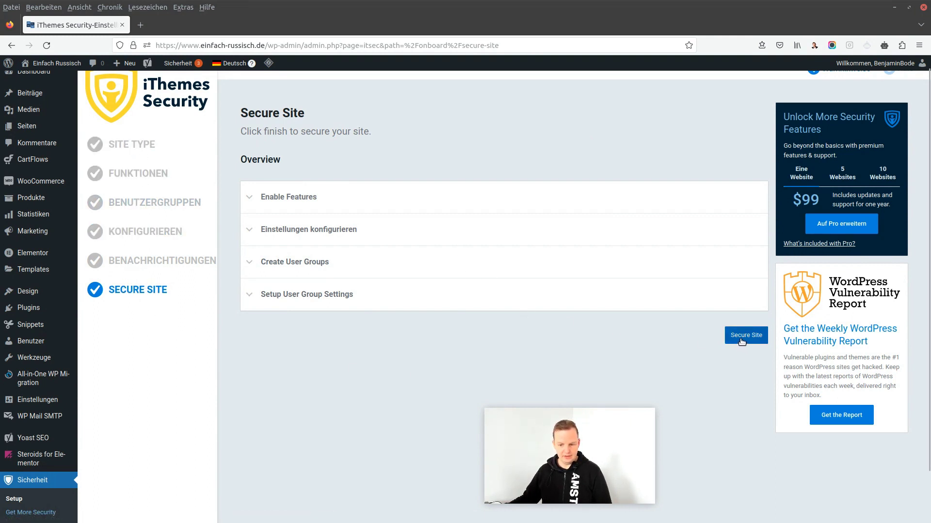
# Expand the features, settings and user group summaries, then apply Secure Site and finish
pyautogui.click(420, 203)
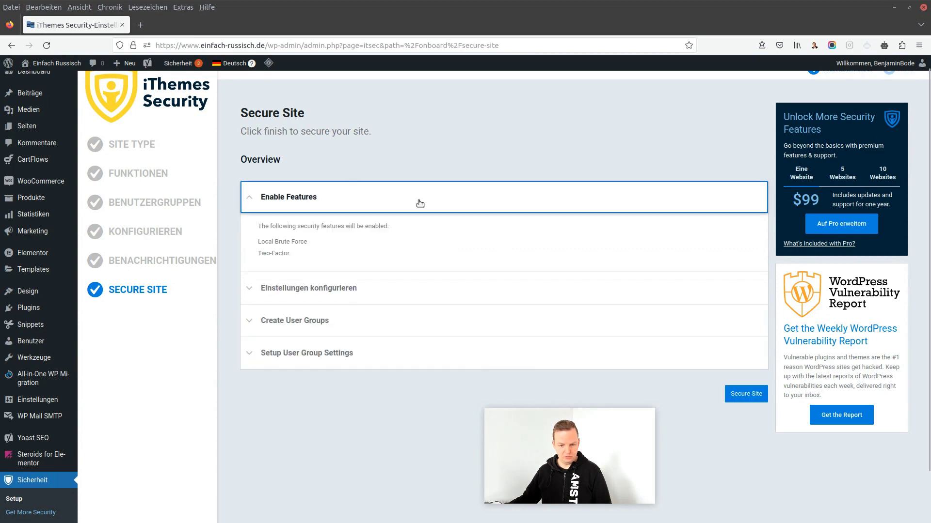
pyautogui.click(360, 286)
pyautogui.click(381, 317)
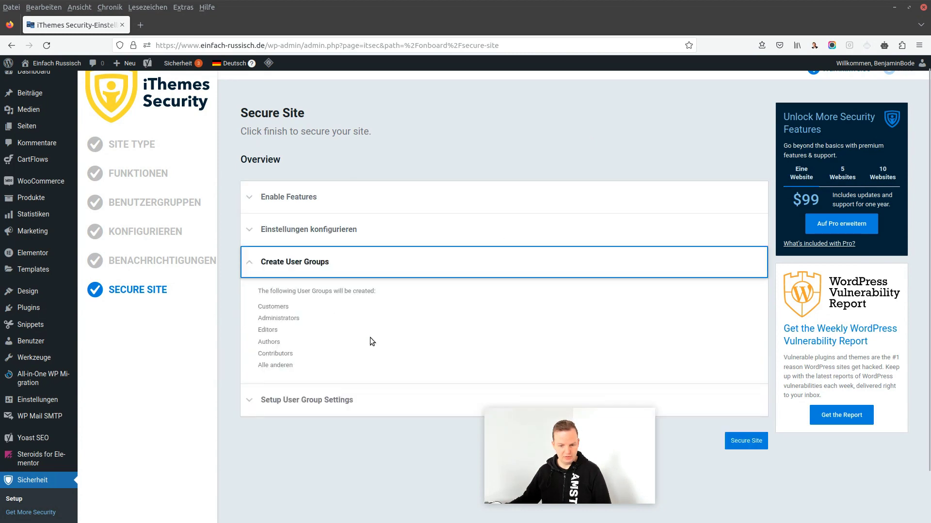
pyautogui.click(353, 402)
pyautogui.scroll(-5, 645, 348)
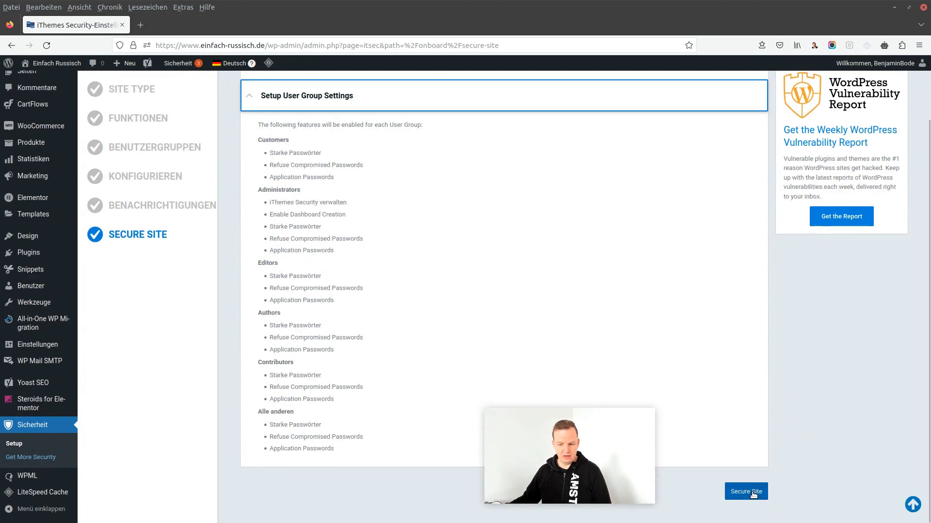
pyautogui.click(752, 492)
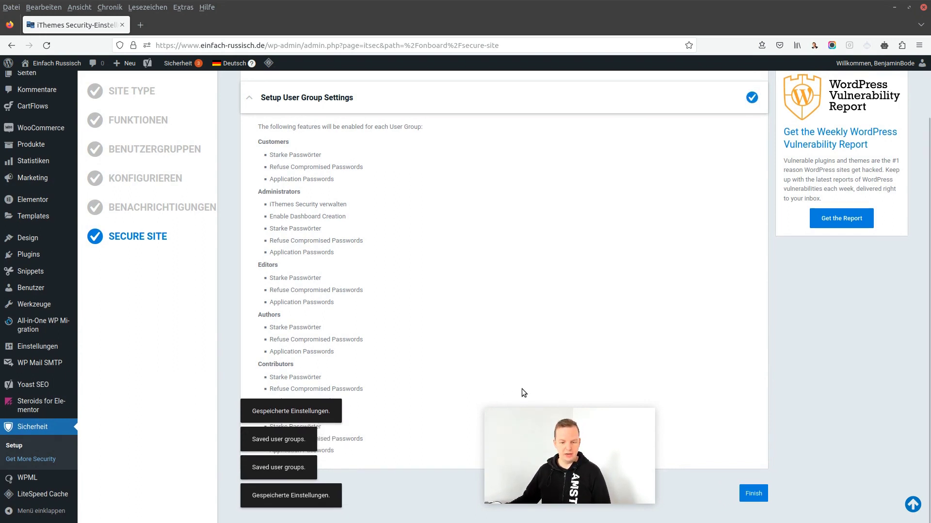
pyautogui.click(754, 493)
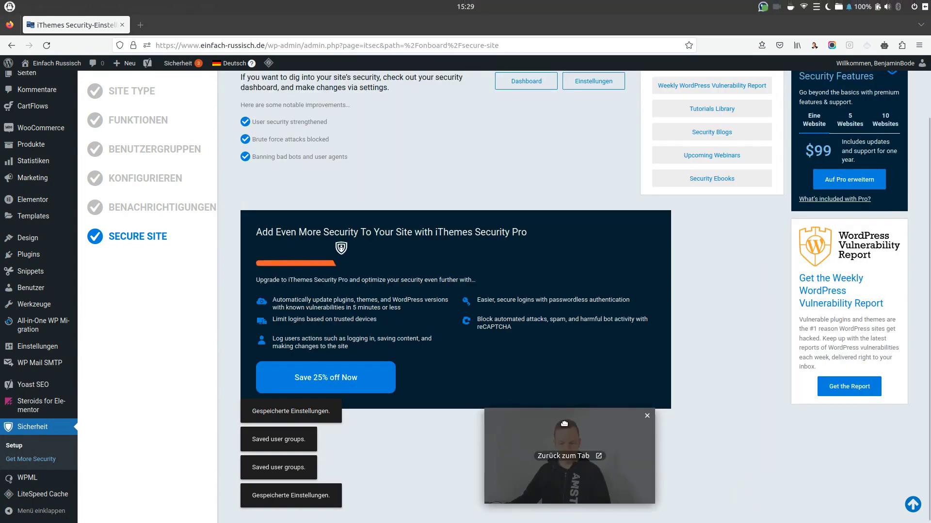
# From the Great Work setup screen, go to the iThemes Security Einstellungen page
pyautogui.moveTo(563, 423); pyautogui.dragTo(764, 417)
pyautogui.scroll(2, 425, 375)
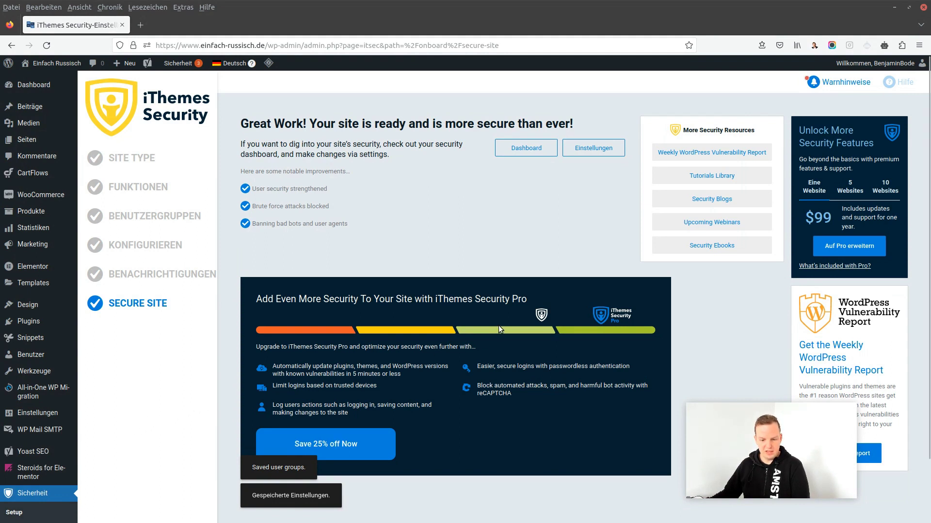
pyautogui.scroll(-2, 498, 326)
pyautogui.scroll(2, 495, 328)
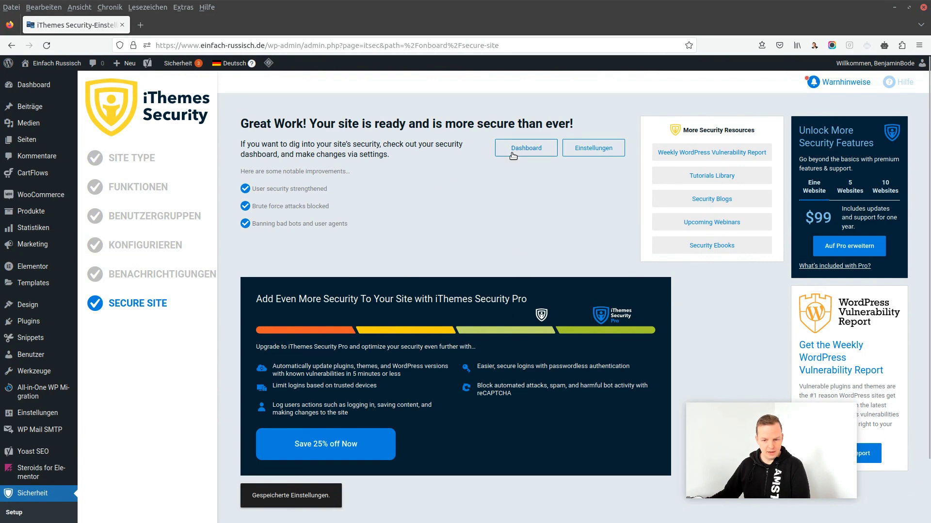
pyautogui.click(590, 149)
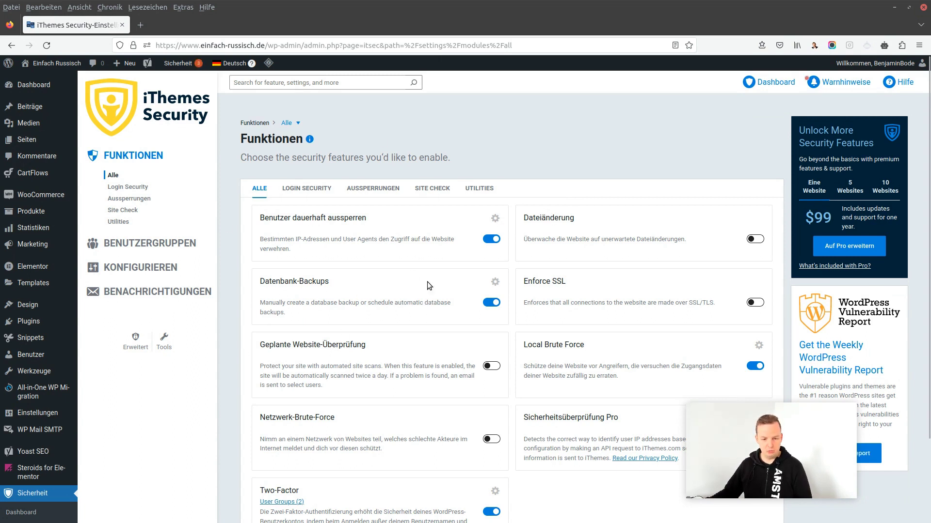
# Turn on the Dateiänderung, Enforce SSL and Geplante Website-Überprüfung toggles in the Funktionen list
pyautogui.scroll(-2, 463, 262)
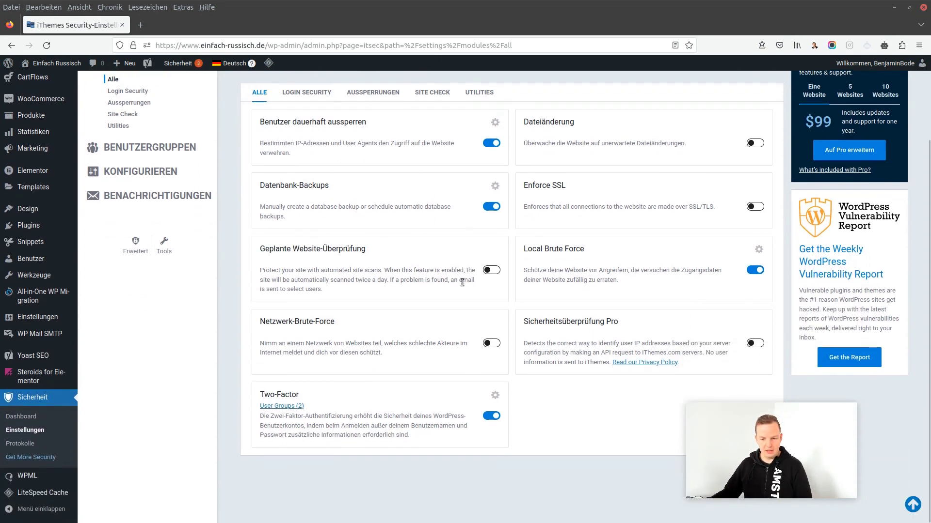
pyautogui.scroll(2, 450, 271)
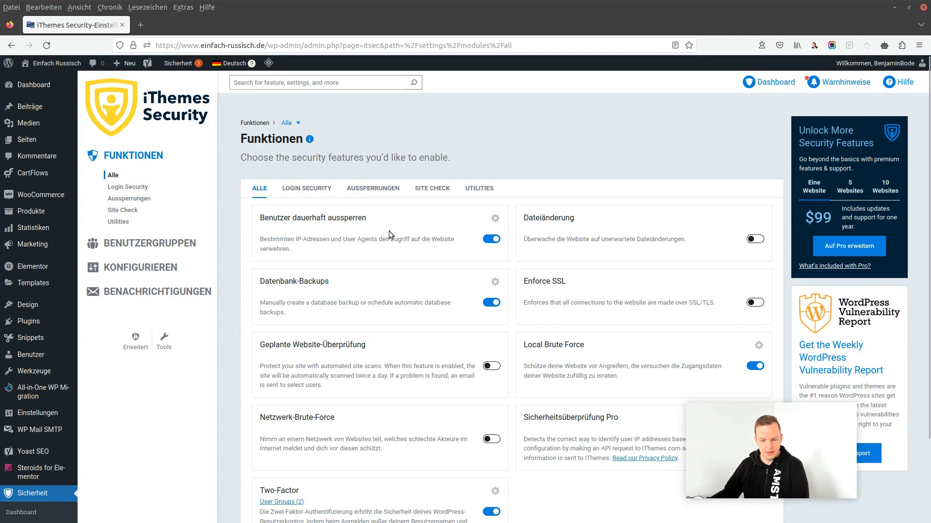
pyautogui.scroll(-2, 365, 225)
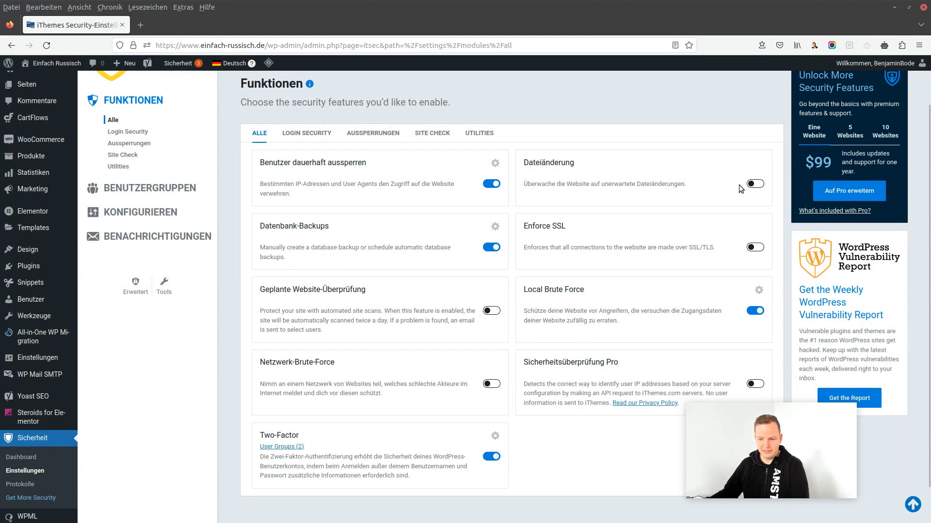
pyautogui.click(751, 185)
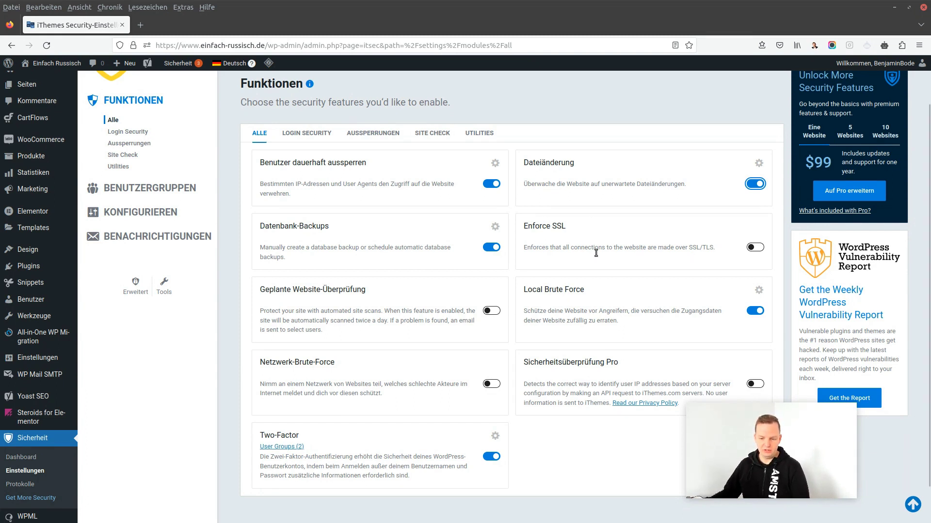
pyautogui.click(753, 248)
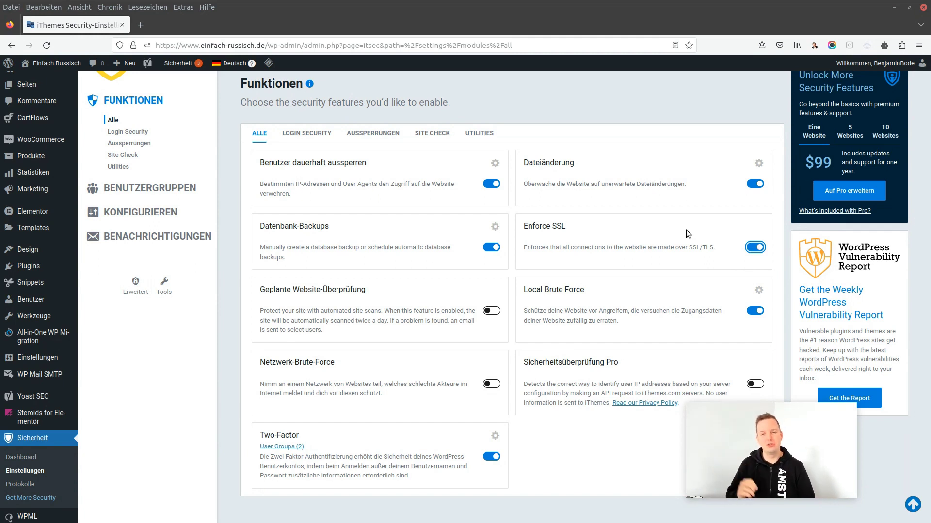
pyautogui.scroll(-2, 685, 232)
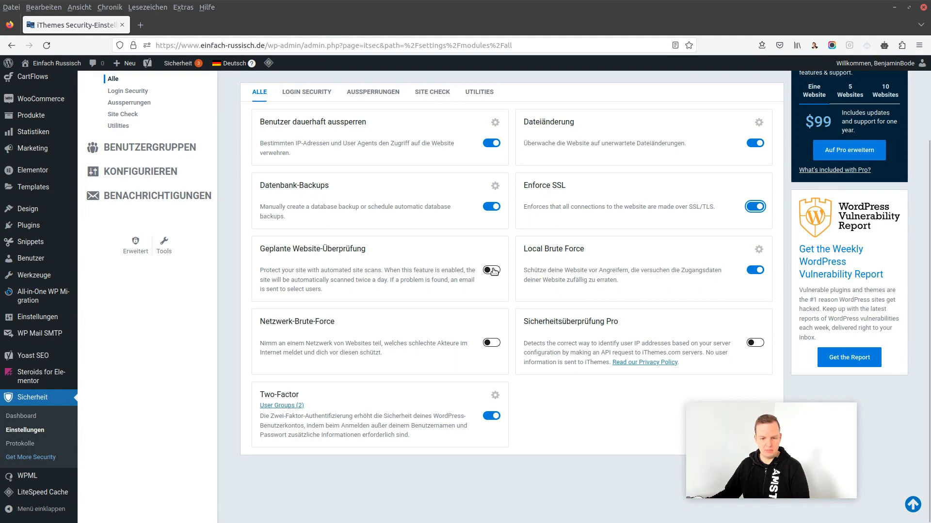
pyautogui.click(493, 270)
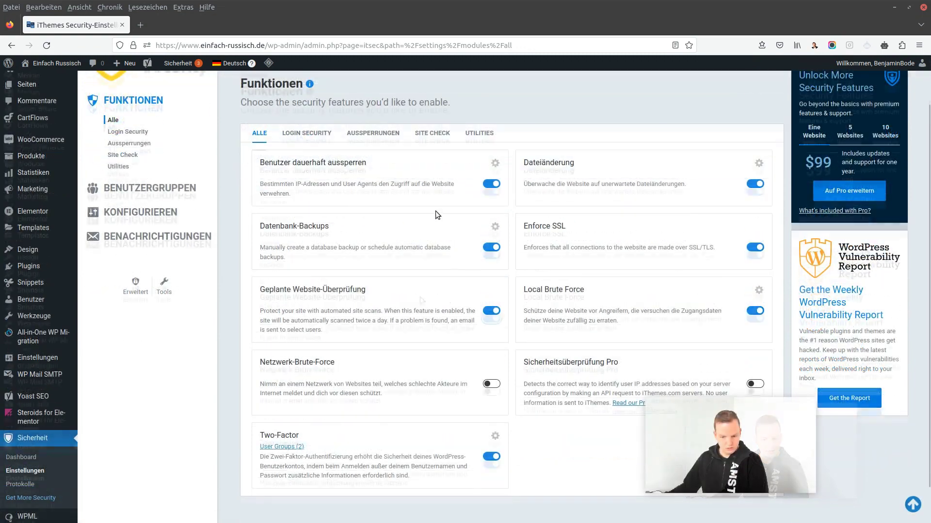
pyautogui.scroll(-2, 436, 213)
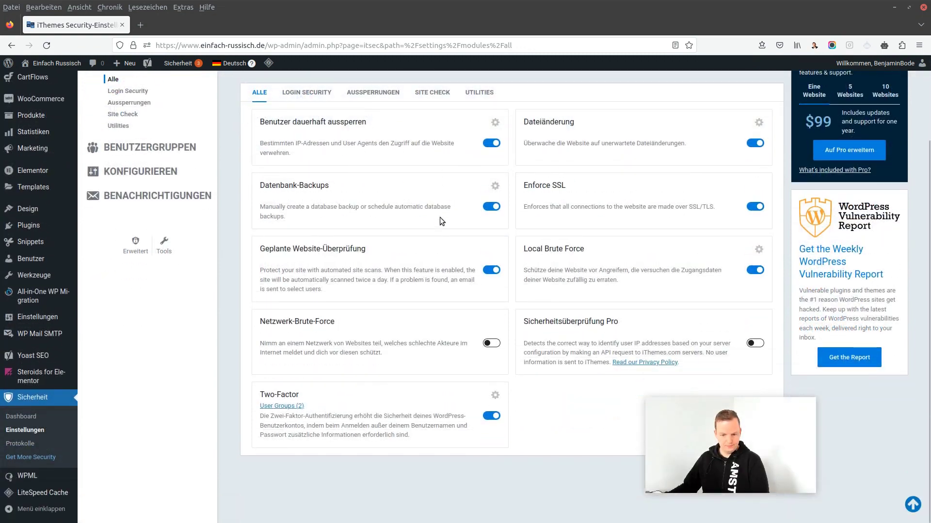
pyautogui.scroll(2, 525, 419)
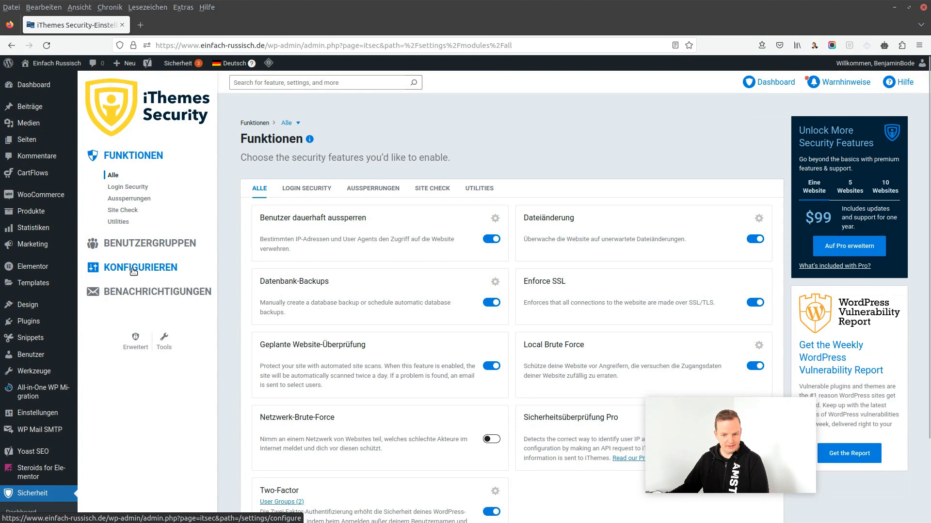
# Open Globale Einstellungen and inspect the lockout minutes, remember-days and permanent lockout threshold fields
pyautogui.click(136, 271)
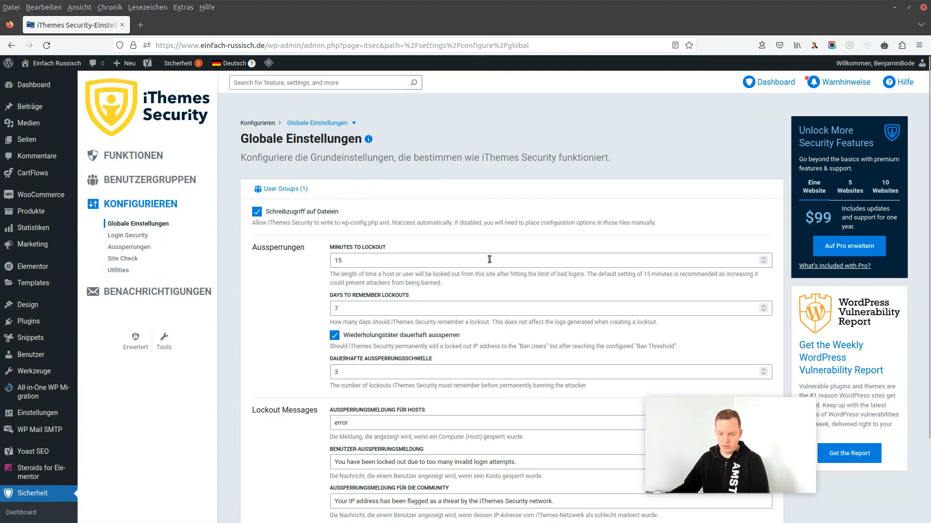
pyautogui.scroll(-2, 505, 236)
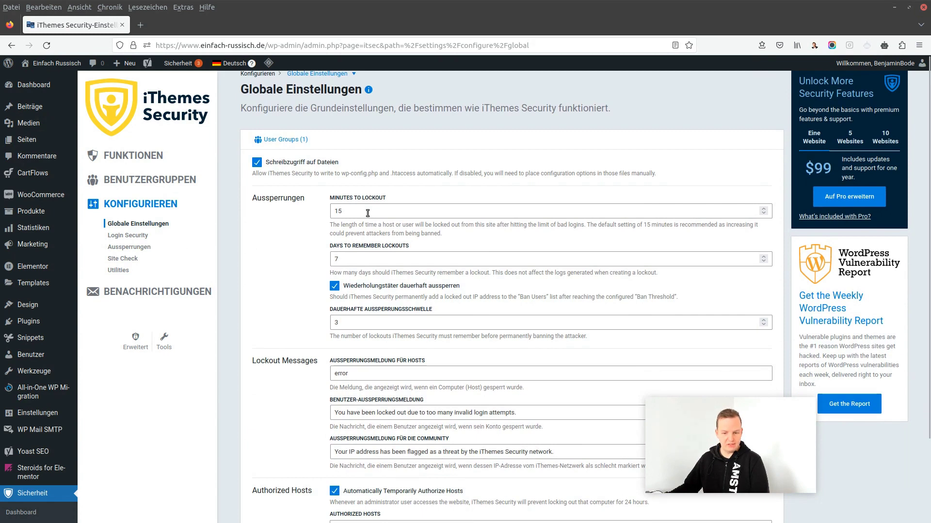
pyautogui.click(388, 202)
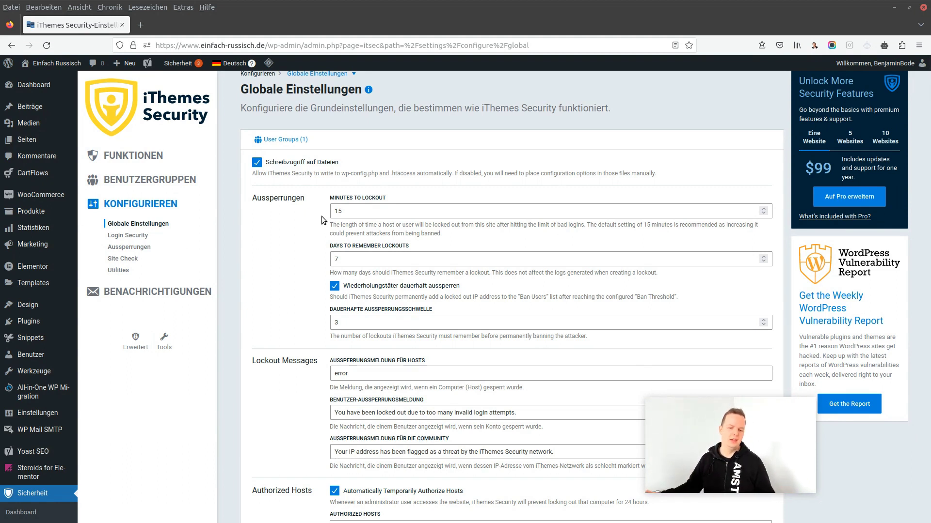
pyautogui.doubleClick(338, 213)
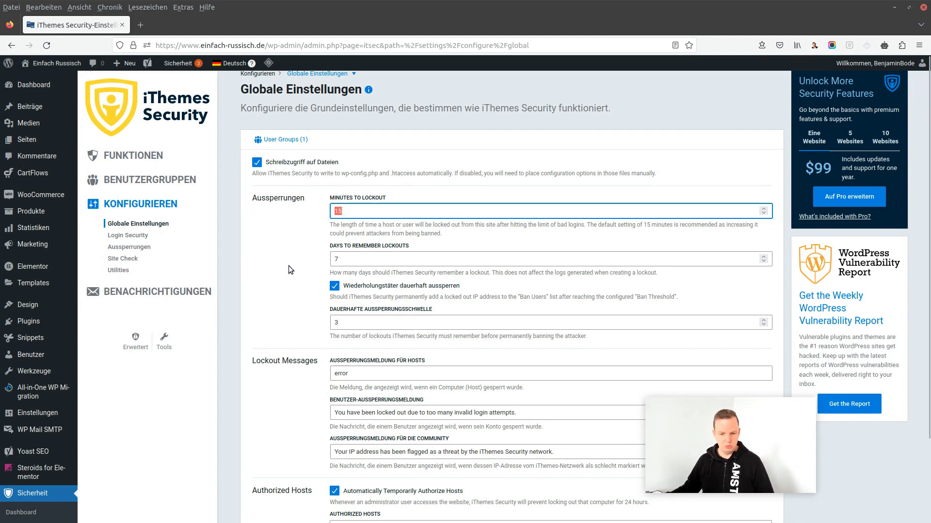
pyautogui.click(361, 248)
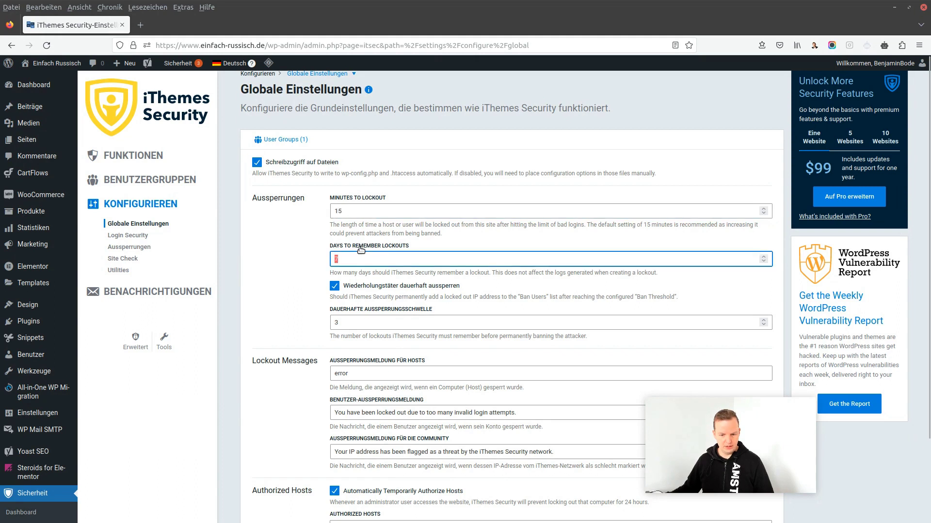
pyautogui.click(446, 243)
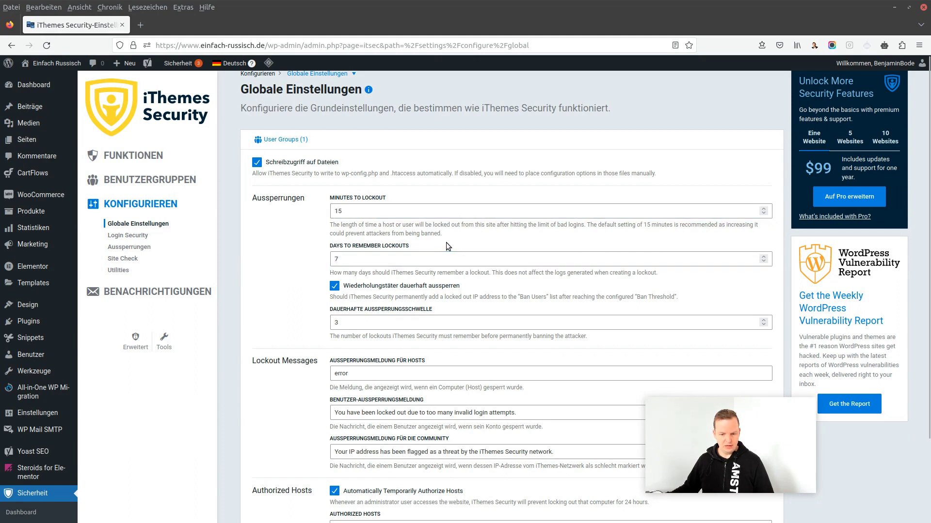
pyautogui.doubleClick(347, 258)
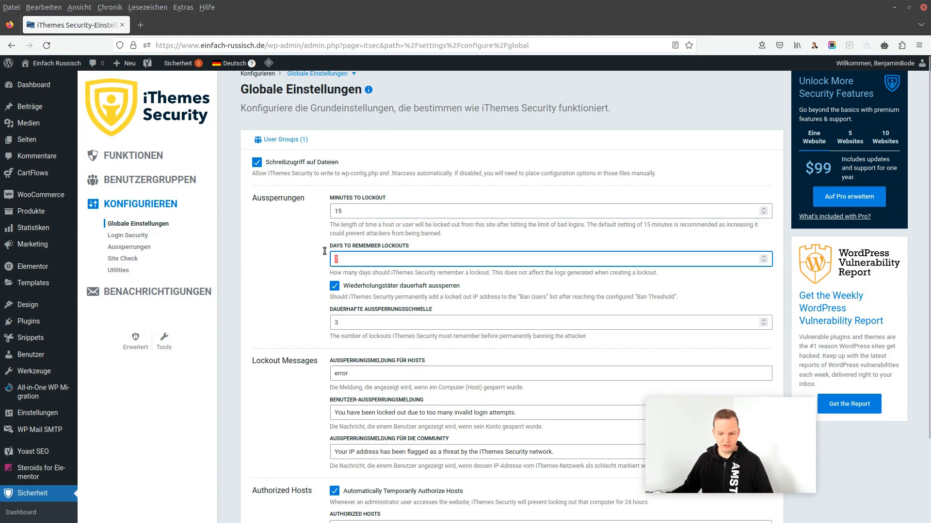
pyautogui.click(277, 254)
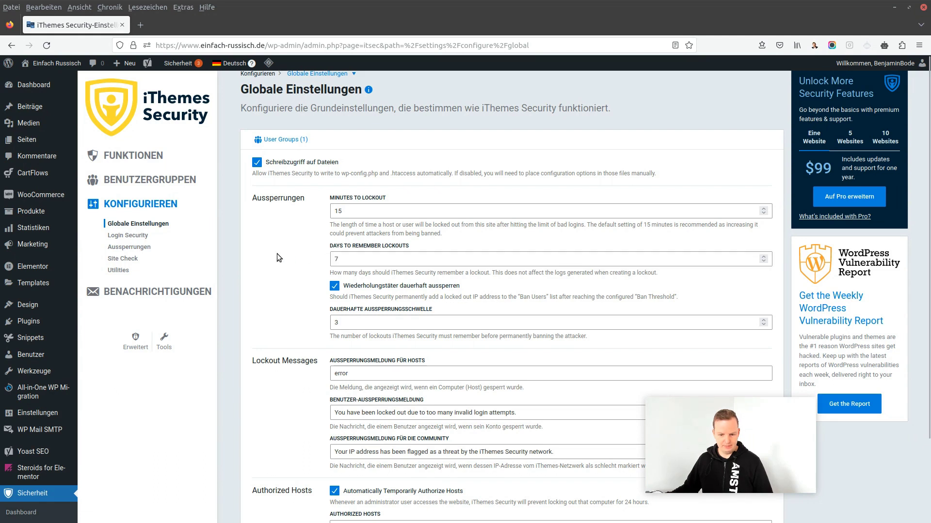
pyautogui.scroll(-2, 276, 255)
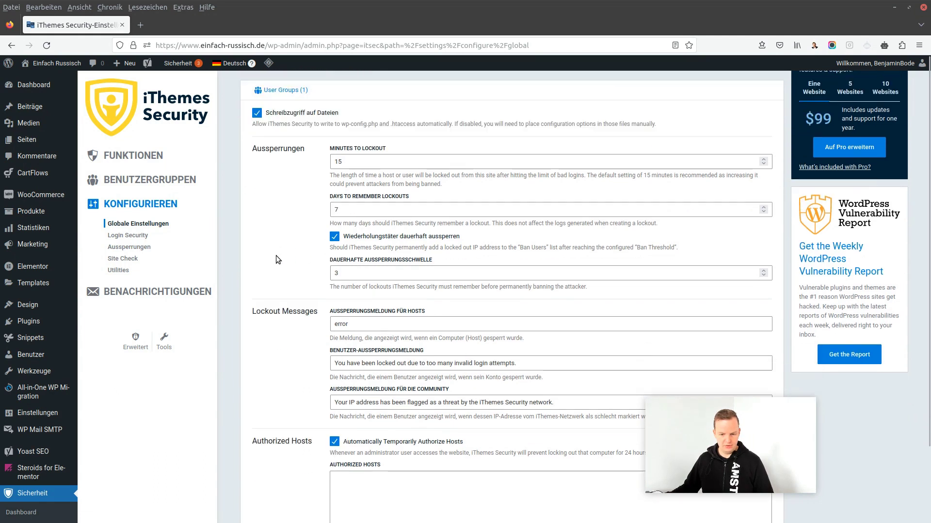
pyautogui.click(365, 271)
pyautogui.doubleClick(395, 268)
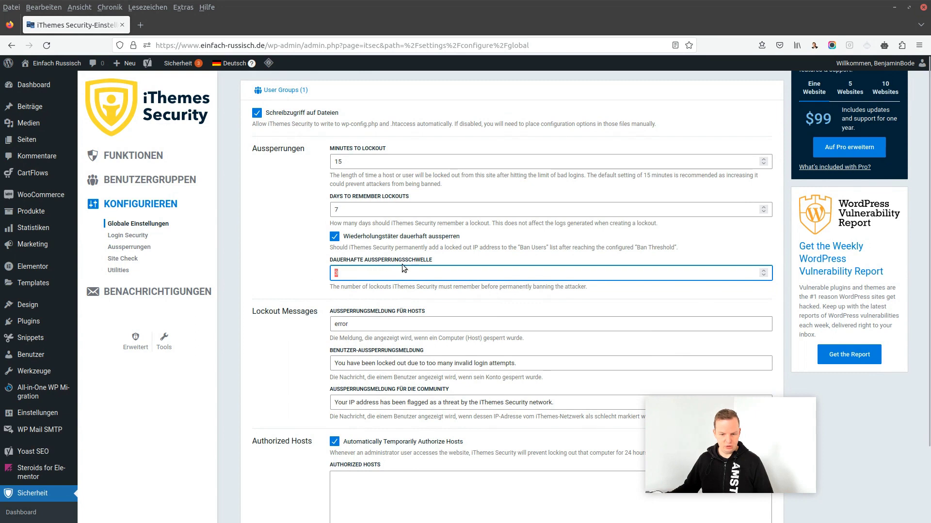
pyautogui.click(304, 268)
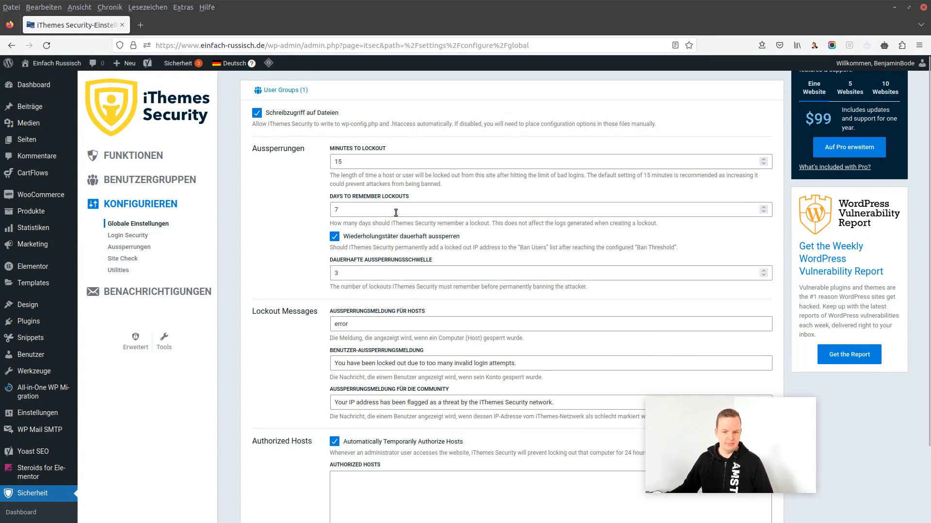
# Set Days to Remember Lockouts to 30 and Minutes to Lockout to 120
pyautogui.click(344, 210)
pyautogui.moveTo(344, 211); pyautogui.dragTo(209, 237)
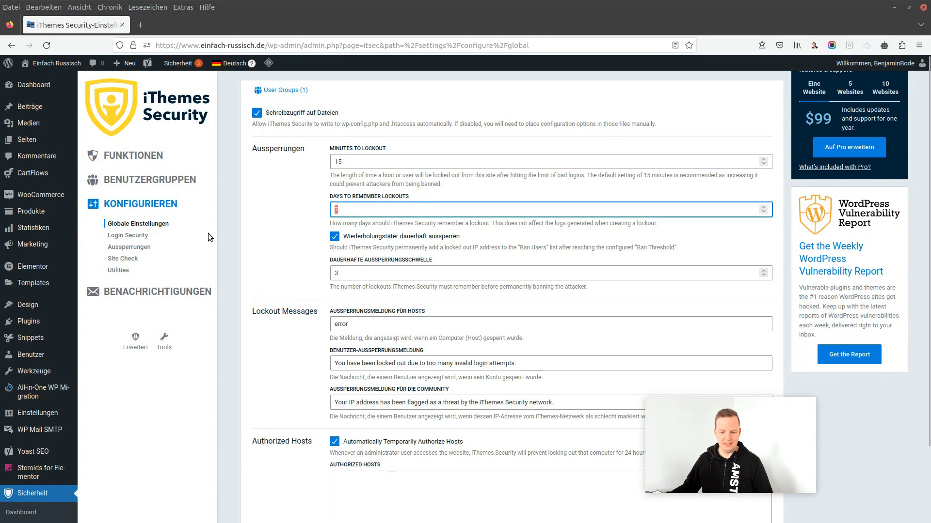
pyautogui.write('30')
pyautogui.moveTo(351, 156); pyautogui.dragTo(315, 182)
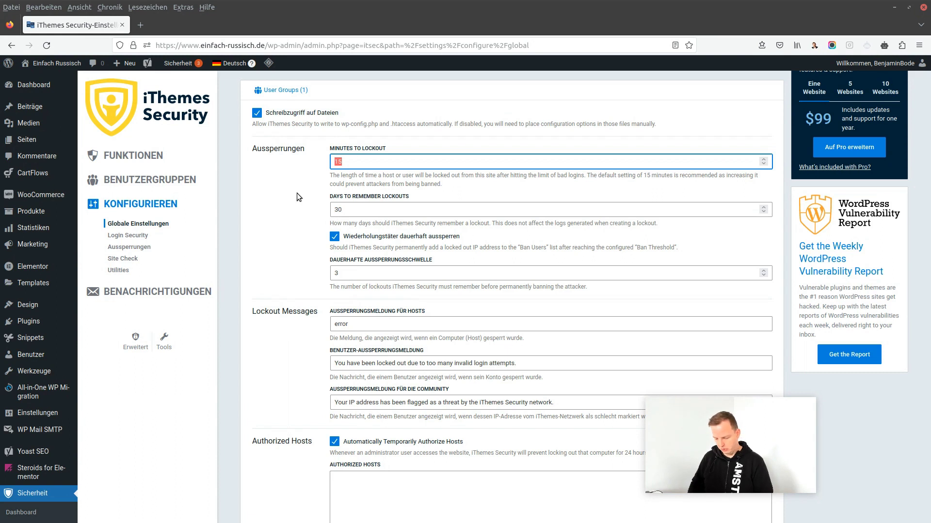
pyautogui.write('120')
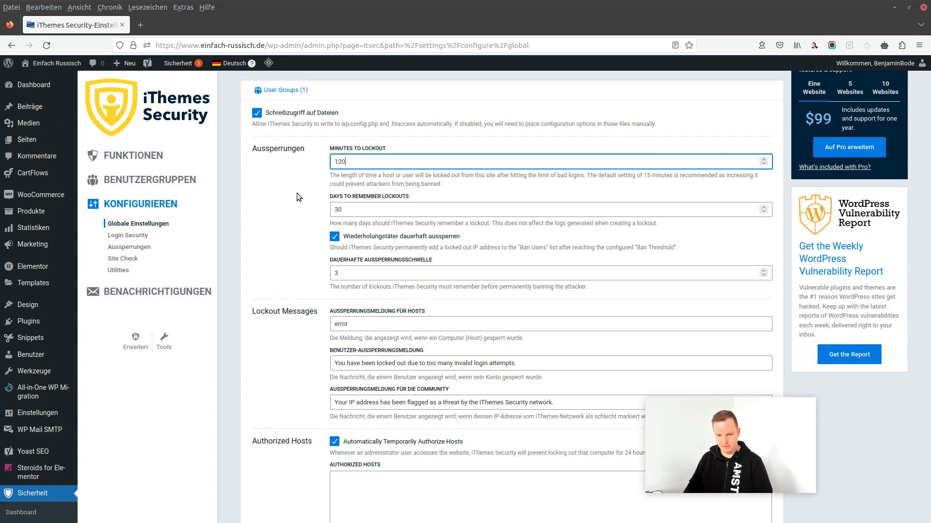
pyautogui.click(297, 193)
# Save Globale Einstellungen with 120-minute lockouts remembered for 30 days
pyautogui.scroll(-2, 320, 249)
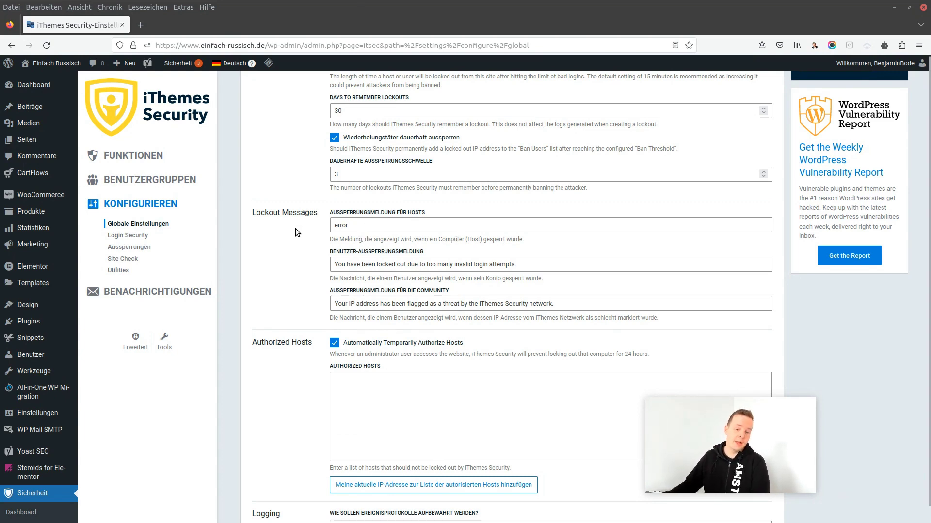
pyautogui.scroll(2, 295, 228)
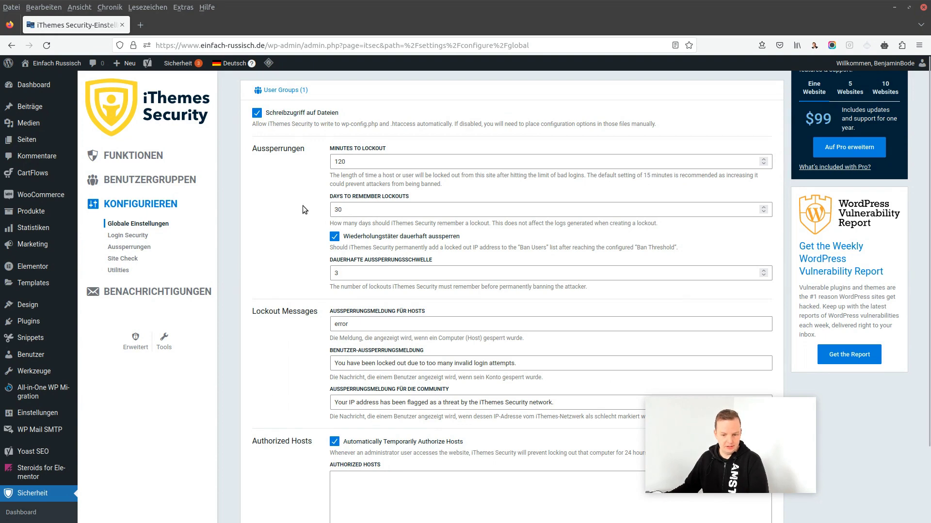
pyautogui.scroll(-3, 302, 206)
pyautogui.scroll(-1, 301, 208)
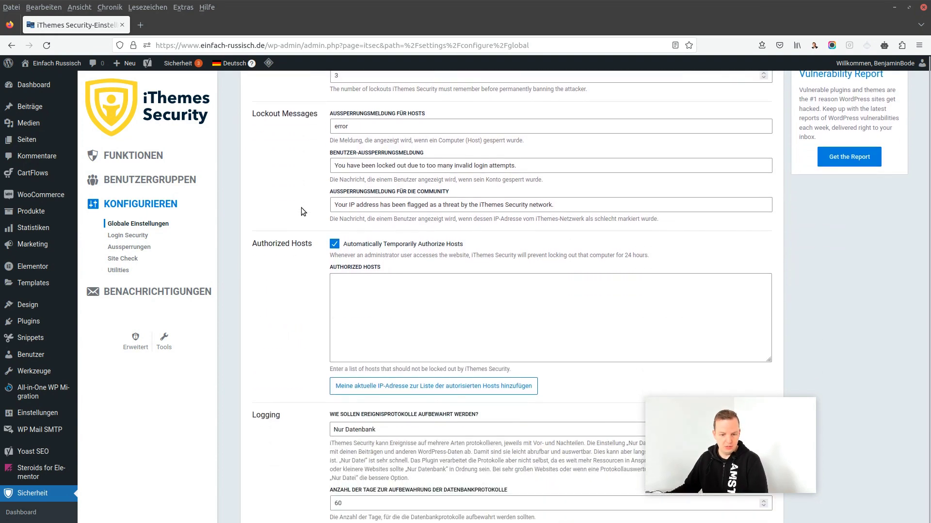
pyautogui.scroll(-4, 301, 208)
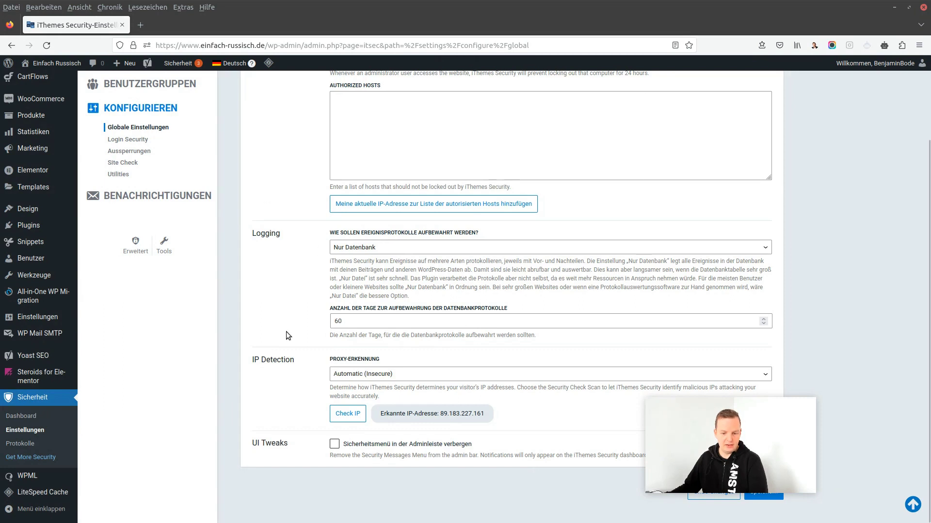
pyautogui.scroll(1, 307, 341)
pyautogui.scroll(-1, 336, 372)
pyautogui.moveTo(768, 408)
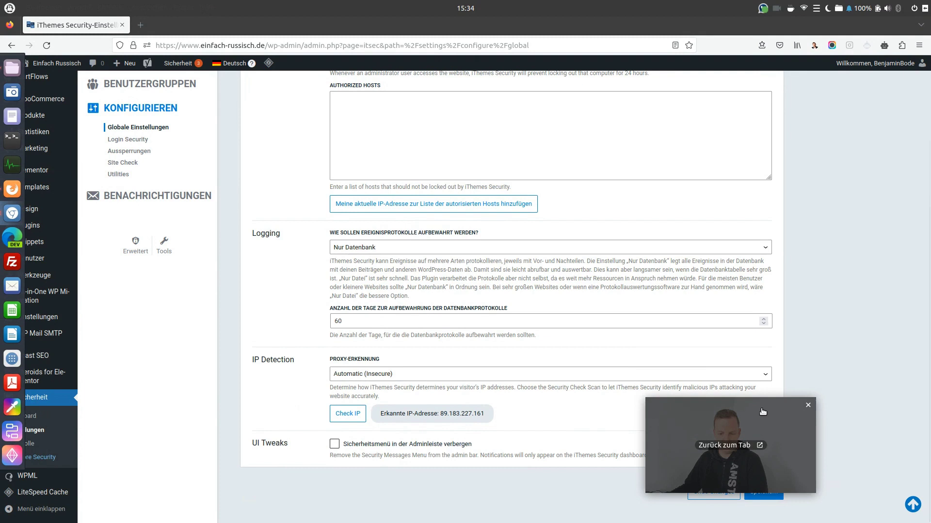
pyautogui.moveTo(717, 415); pyautogui.dragTo(746, 377)
pyautogui.click(763, 491)
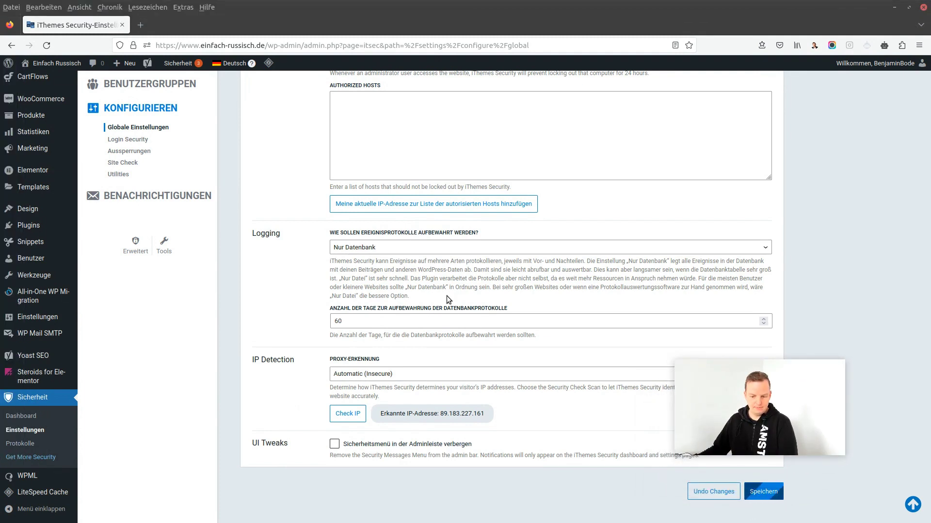
pyautogui.scroll(8, 447, 296)
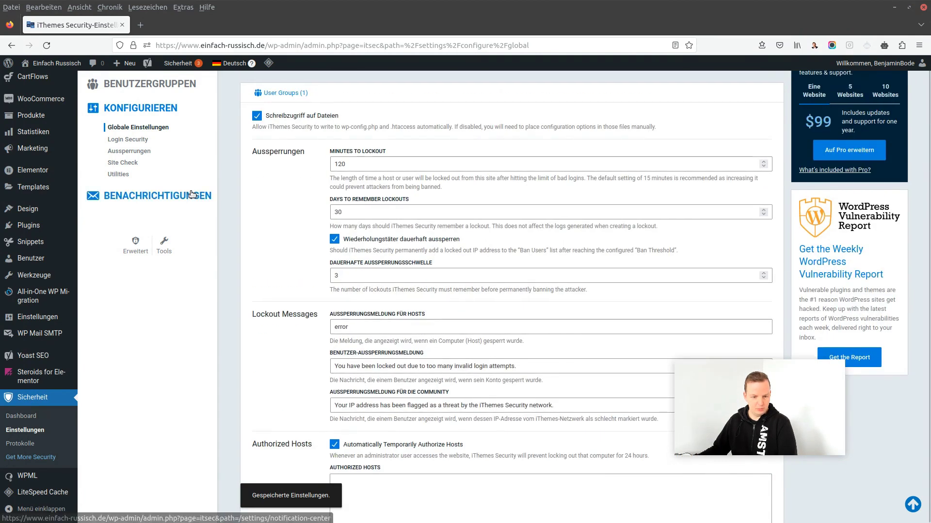
# Go to the Aussperrungen settings on the Local Brute Force tab
pyautogui.click(127, 140)
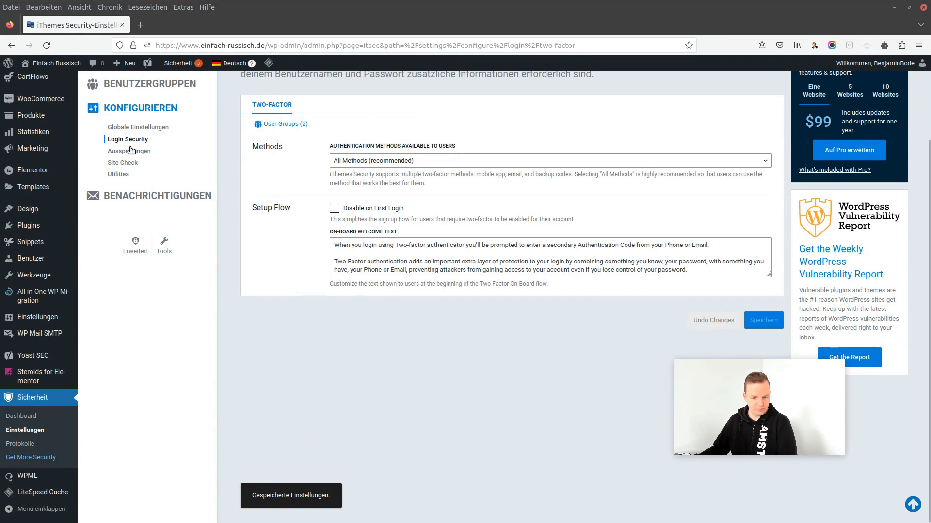
pyautogui.click(132, 152)
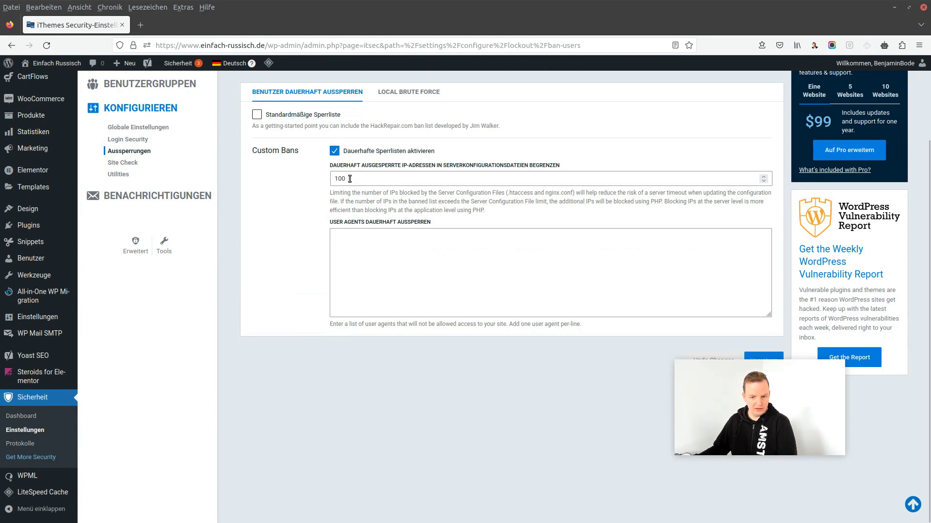
pyautogui.click(407, 93)
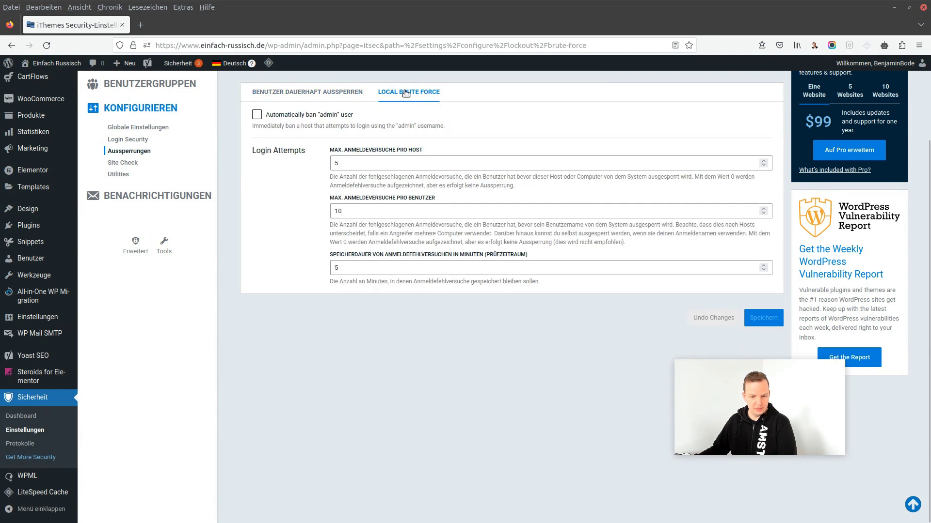
# Set max login attempts per host and per user to 3, then save
pyautogui.click(341, 165)
pyautogui.press('BackSpace')
pyautogui.write('3')
pyautogui.click(306, 185)
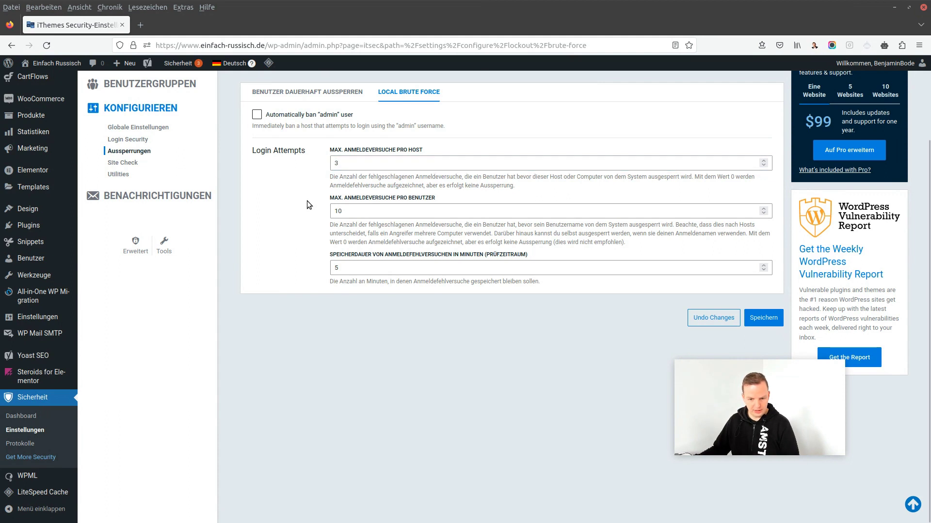
pyautogui.doubleClick(350, 210)
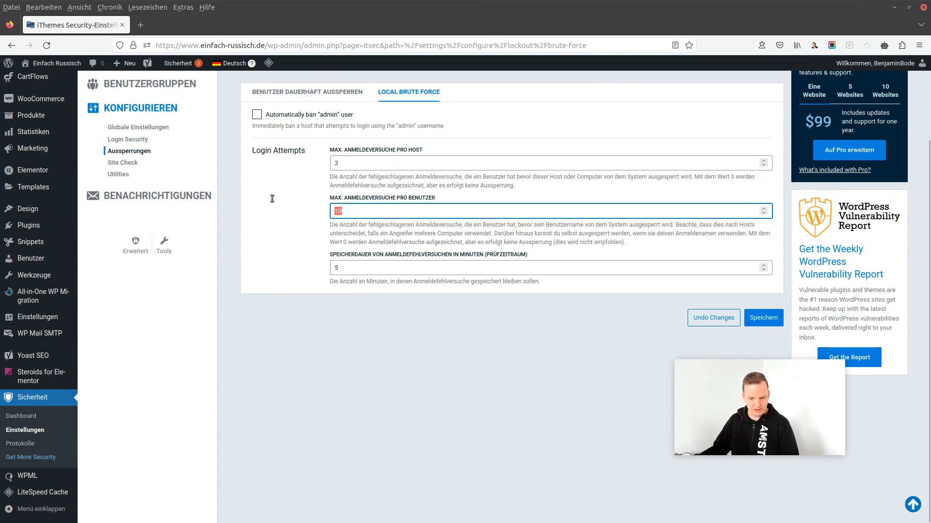
pyautogui.write('3')
pyautogui.click(288, 292)
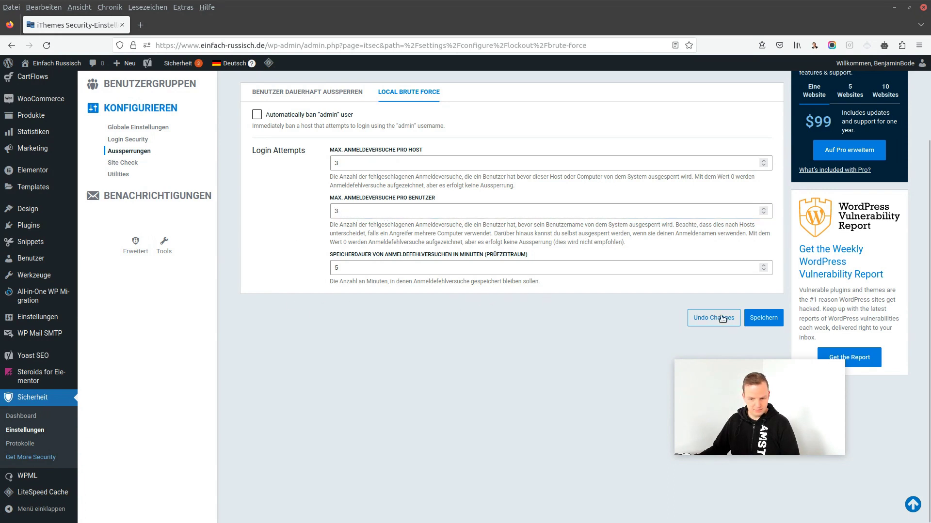
pyautogui.click(763, 319)
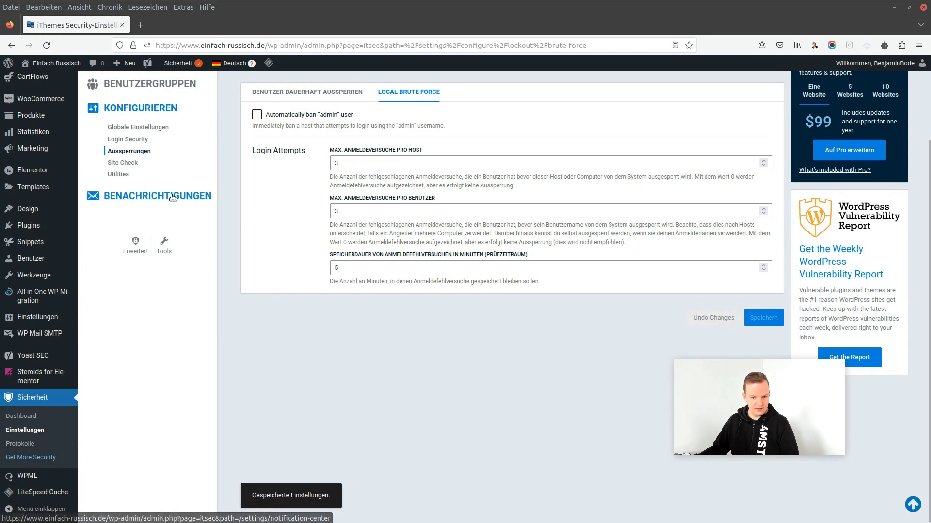
pyautogui.click(131, 163)
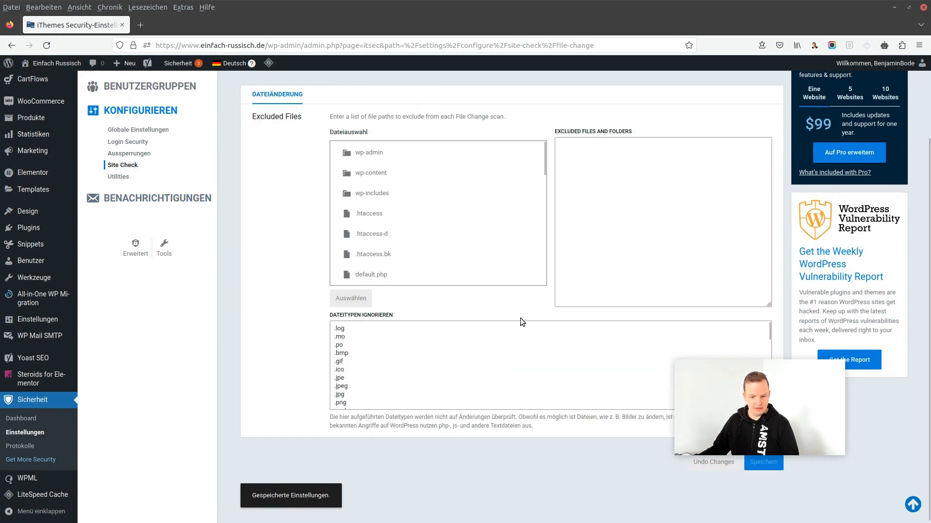
# Scroll through the Site Check file change settings and file list
pyautogui.scroll(2, 520, 318)
pyautogui.scroll(-5, 520, 315)
pyautogui.scroll(-4, 417, 304)
pyautogui.scroll(-2, 287, 335)
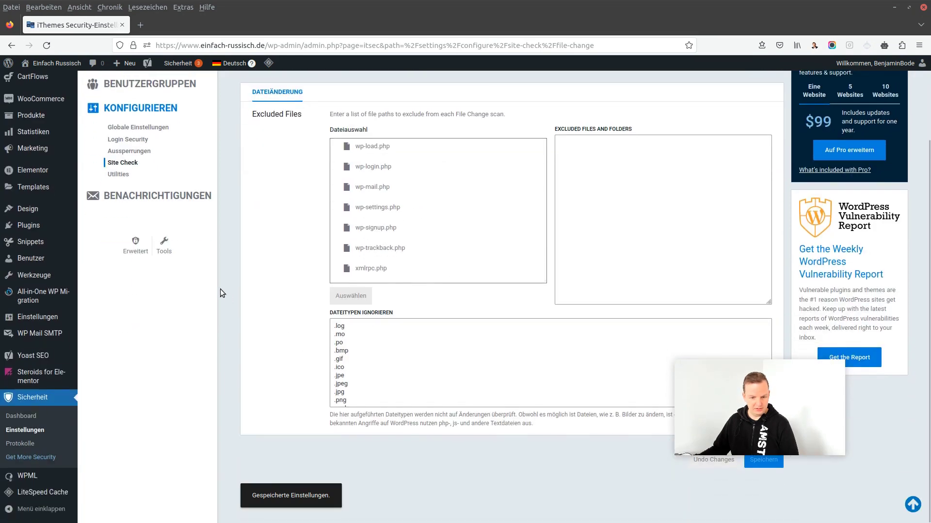
pyautogui.scroll(1, 213, 284)
# Review the Datenbank-Backups utility, then go to the Benachrichtigungszentrale
pyautogui.click(130, 229)
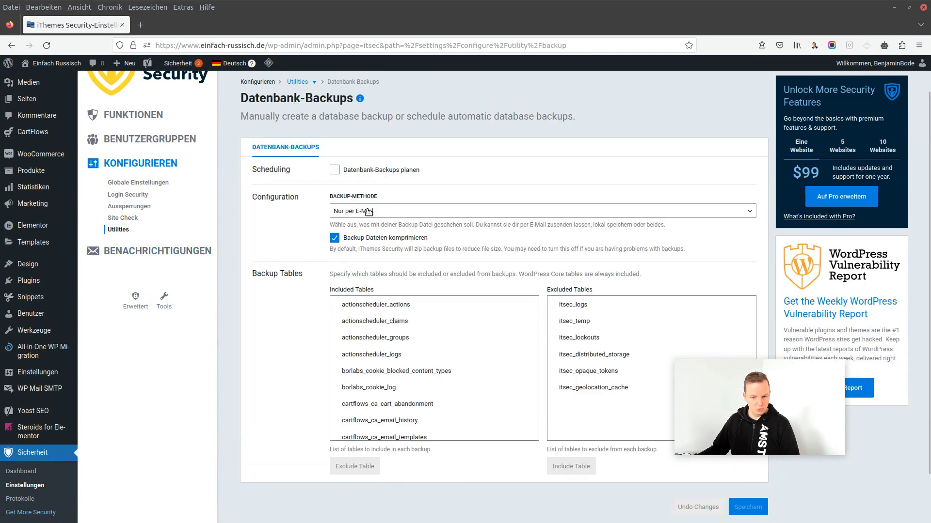
pyautogui.scroll(-1, 387, 212)
pyautogui.scroll(2, 599, 263)
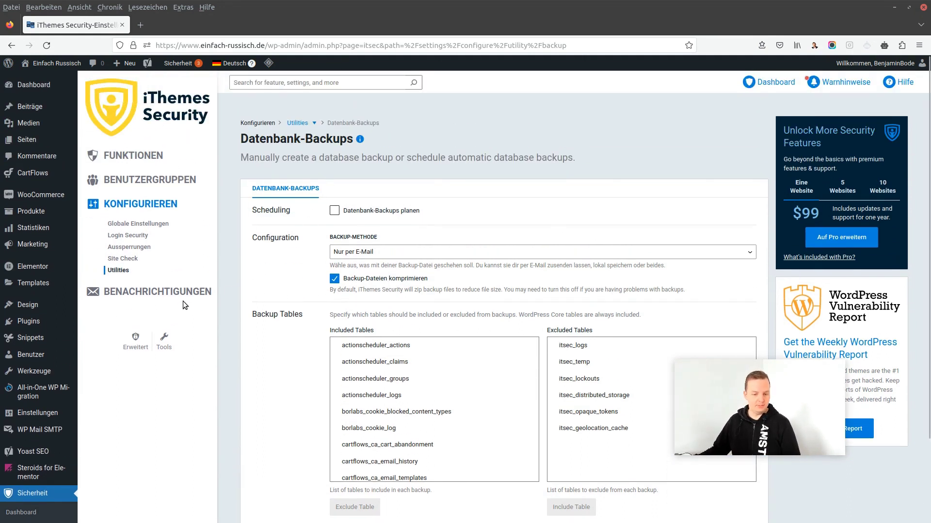
pyautogui.click(119, 291)
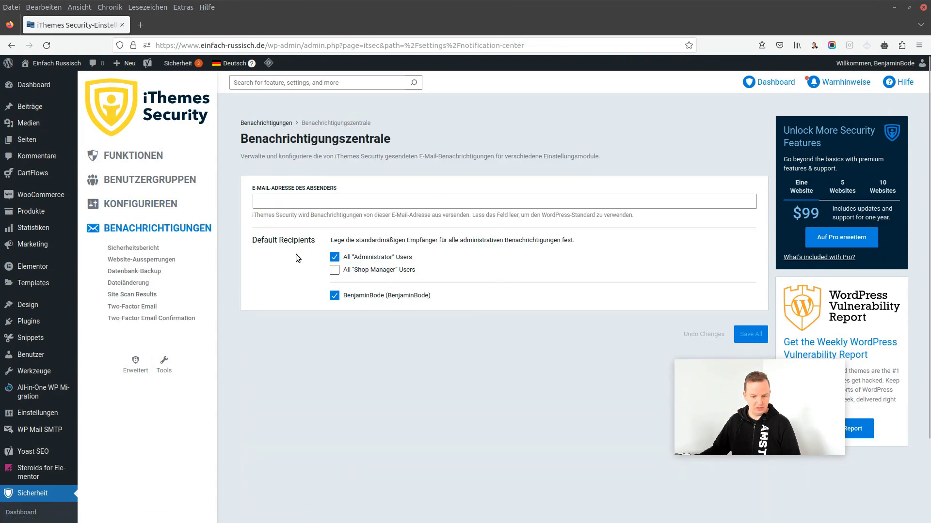
# Disable the Sicherheitsbericht and Website-Aussperrungen email notifications, saving each
pyautogui.click(144, 250)
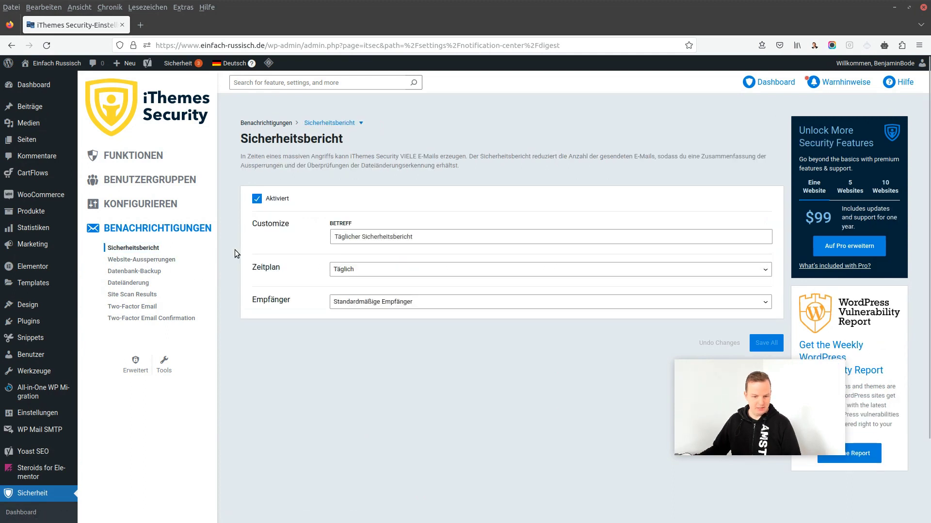
pyautogui.click(256, 199)
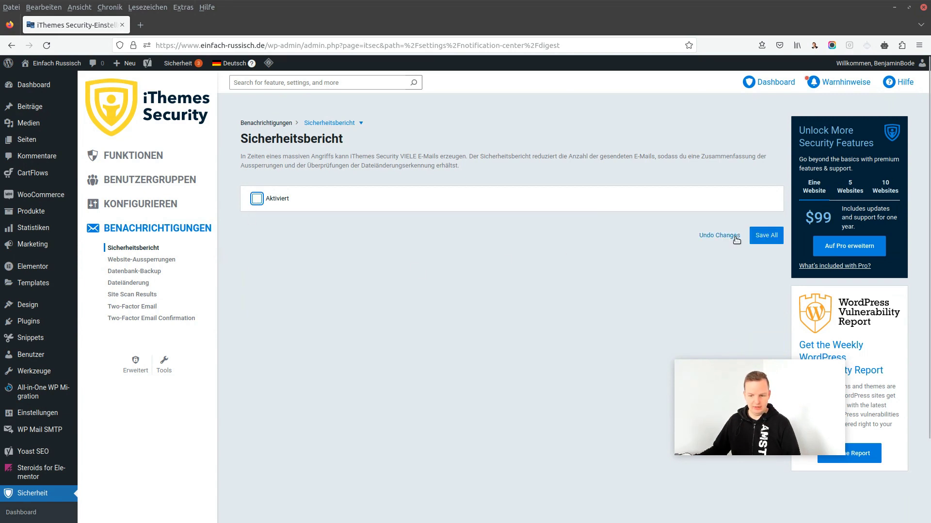
pyautogui.click(765, 236)
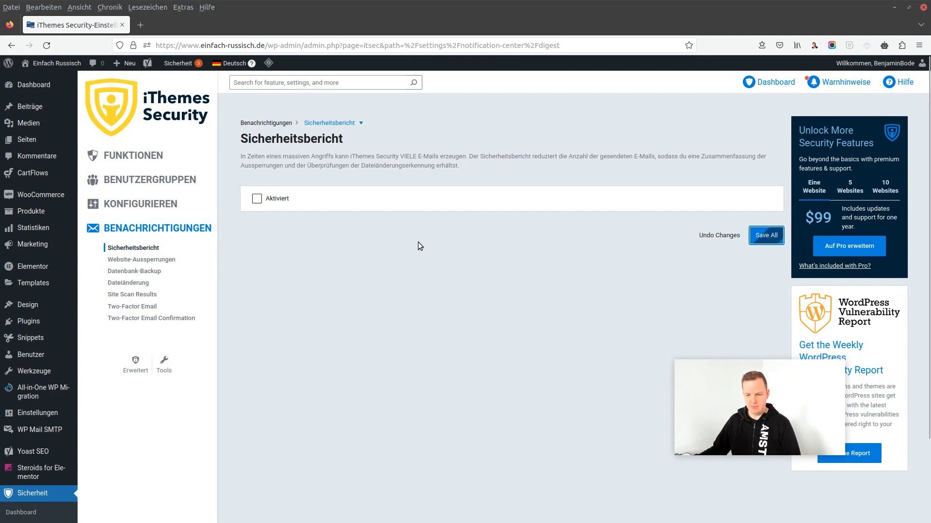
pyautogui.click(136, 262)
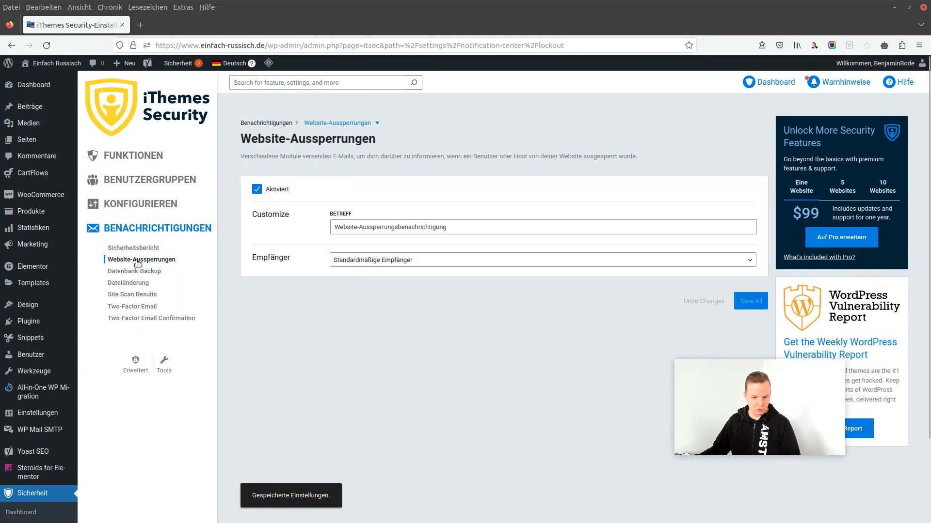
pyautogui.click(256, 189)
pyautogui.click(751, 229)
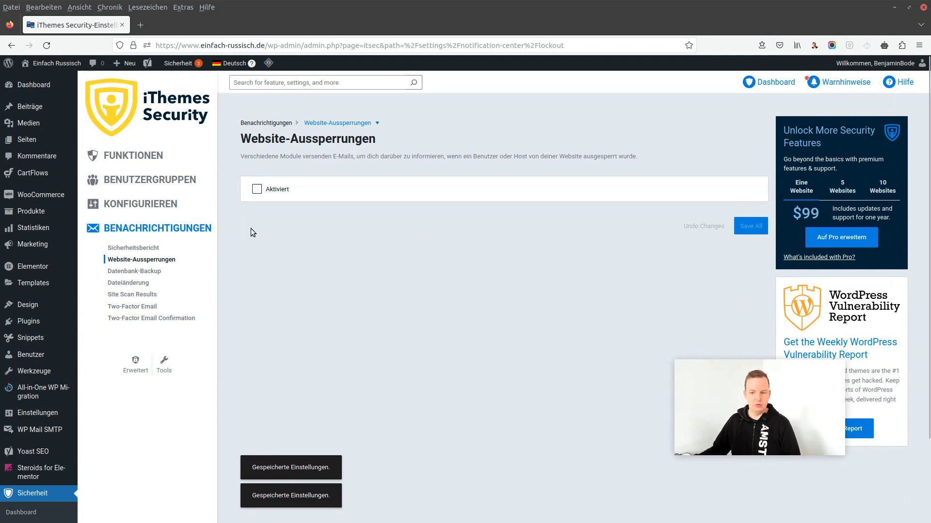
# Review the database backup, file change, site scan and two-factor email notification pages
pyautogui.click(135, 271)
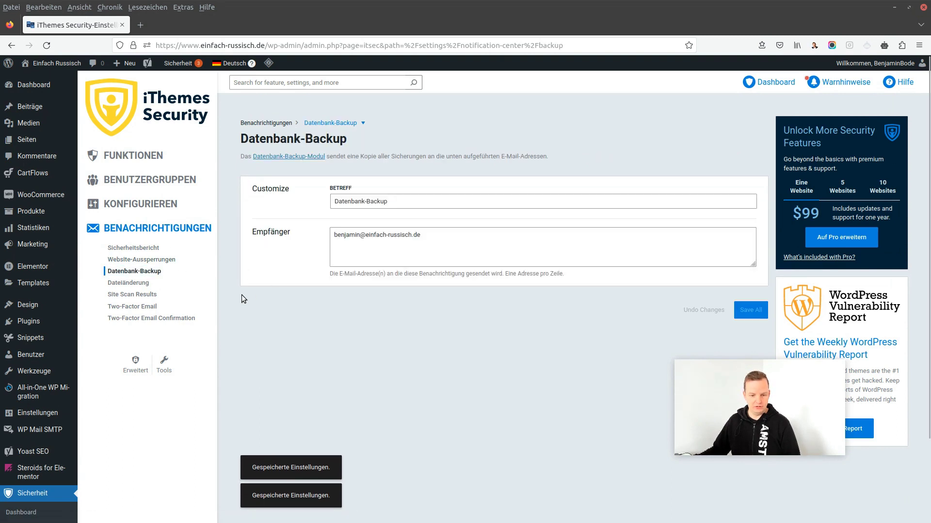
pyautogui.click(135, 284)
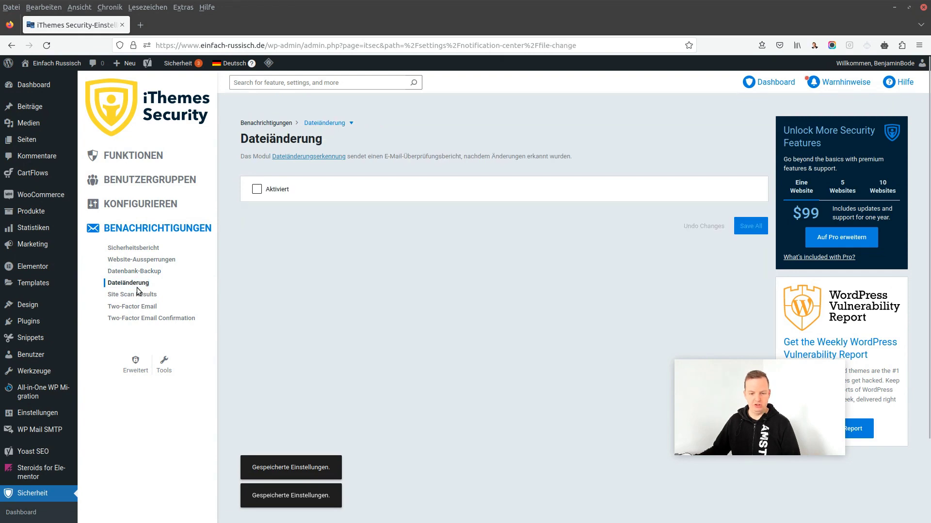
pyautogui.click(137, 294)
pyautogui.click(138, 308)
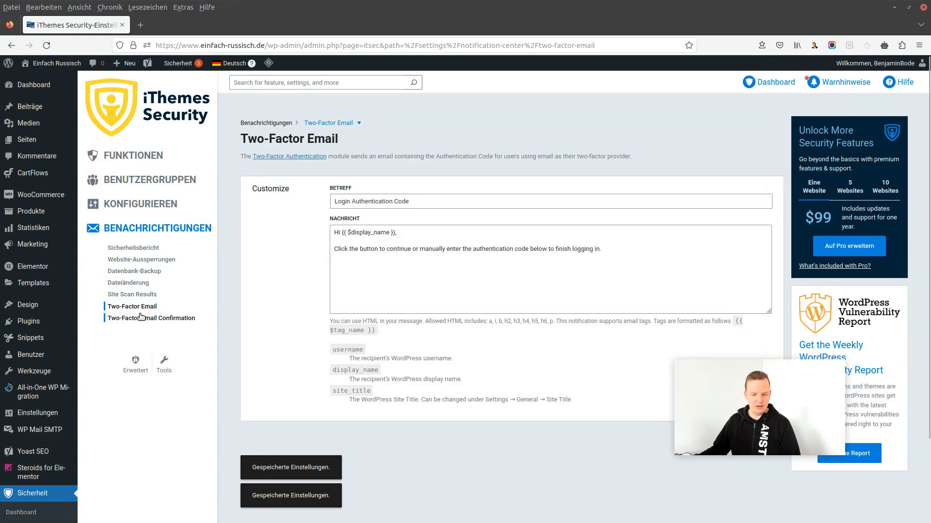
pyautogui.click(141, 317)
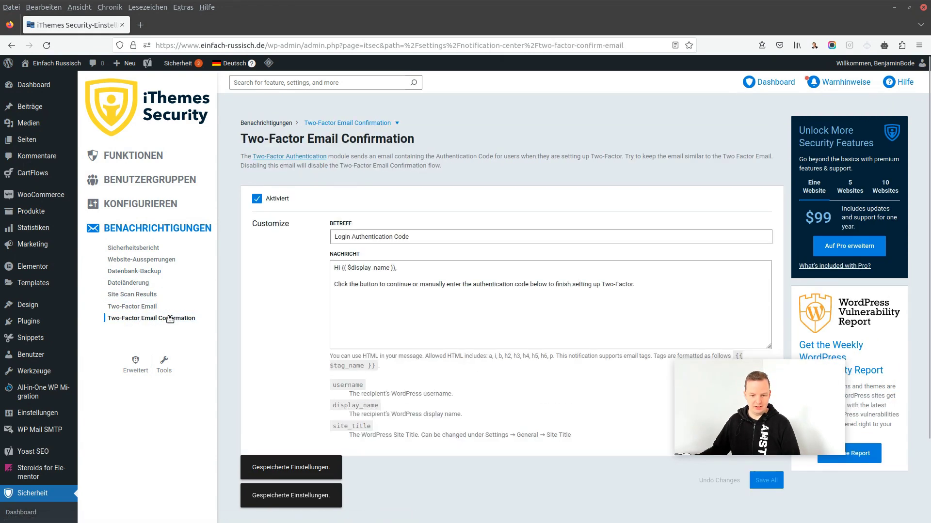
pyautogui.scroll(-2, 293, 281)
pyautogui.scroll(1, 293, 281)
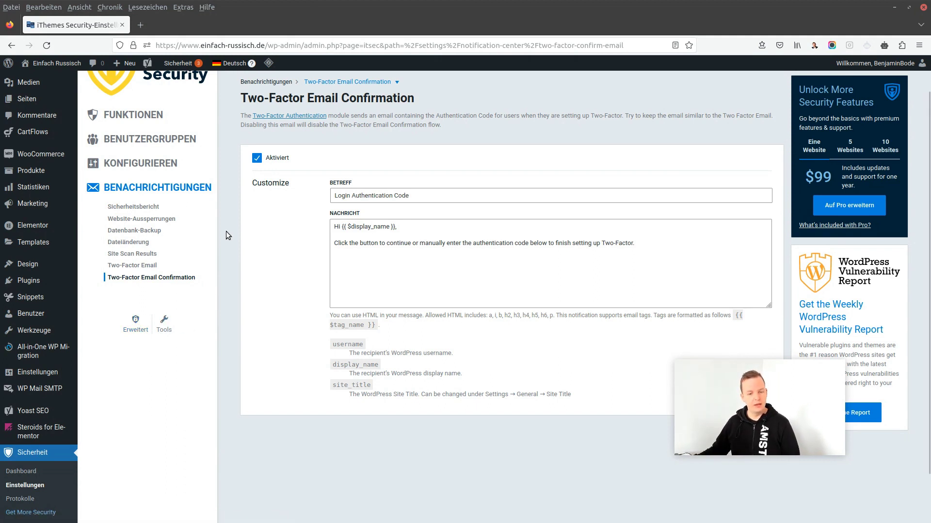
pyautogui.scroll(2, 226, 231)
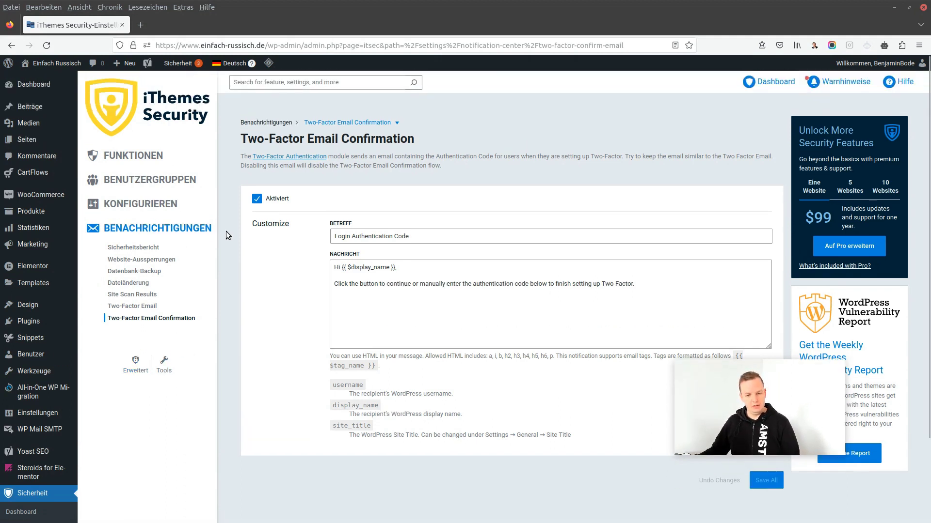
pyautogui.click(136, 371)
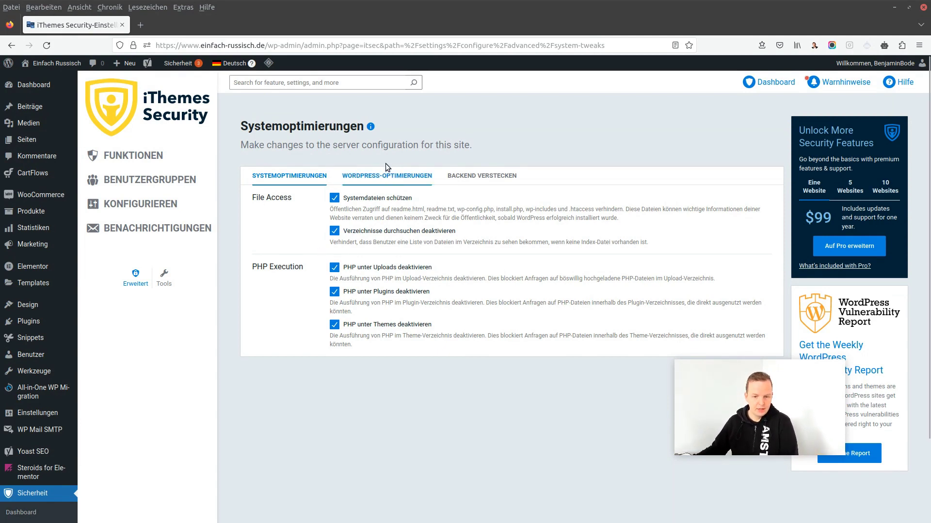
# Show the WordPress-Optimierungen settings for the file editor, XML-RPC and REST API
pyautogui.click(377, 179)
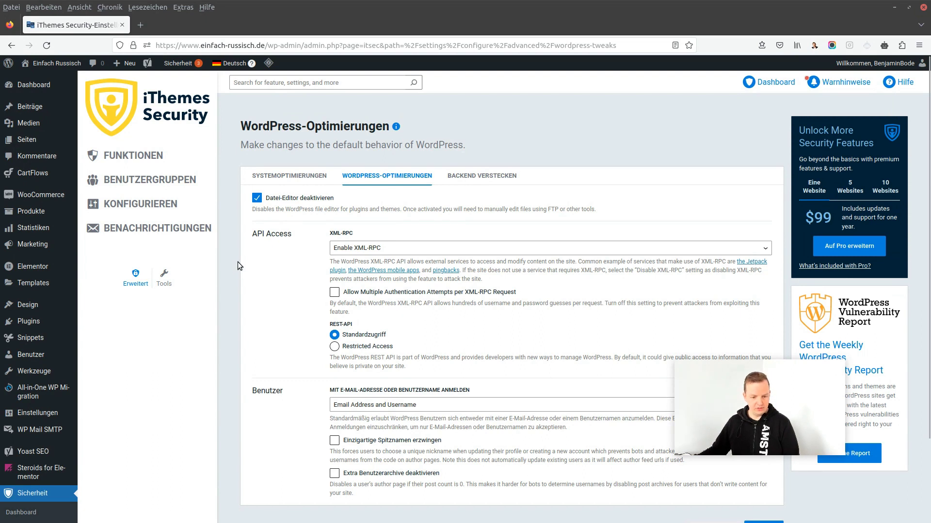
pyautogui.moveTo(36, 325)
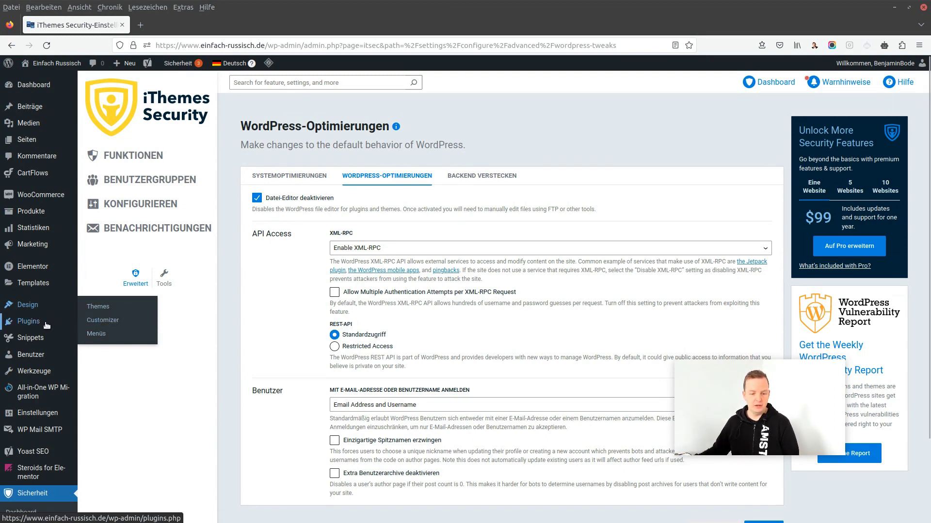
pyautogui.moveTo(71, 329)
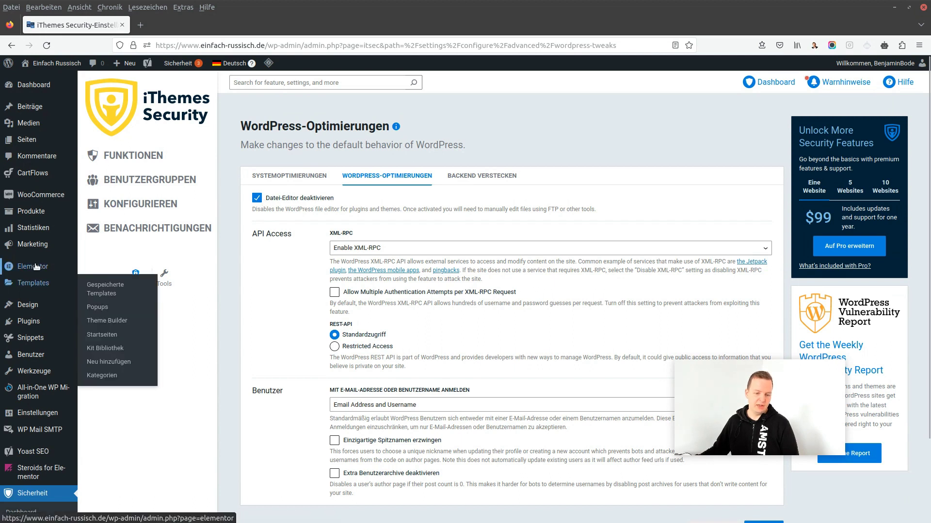
# Switch off the Datei-Editor deaktivieren tweak and save the WordPress-Optimierungen settings
pyautogui.click(260, 200)
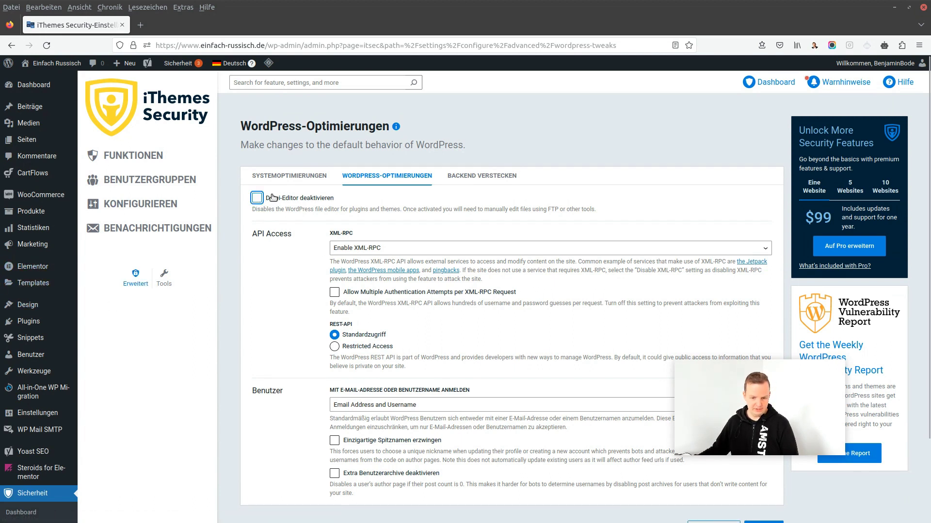
pyautogui.scroll(-2, 344, 298)
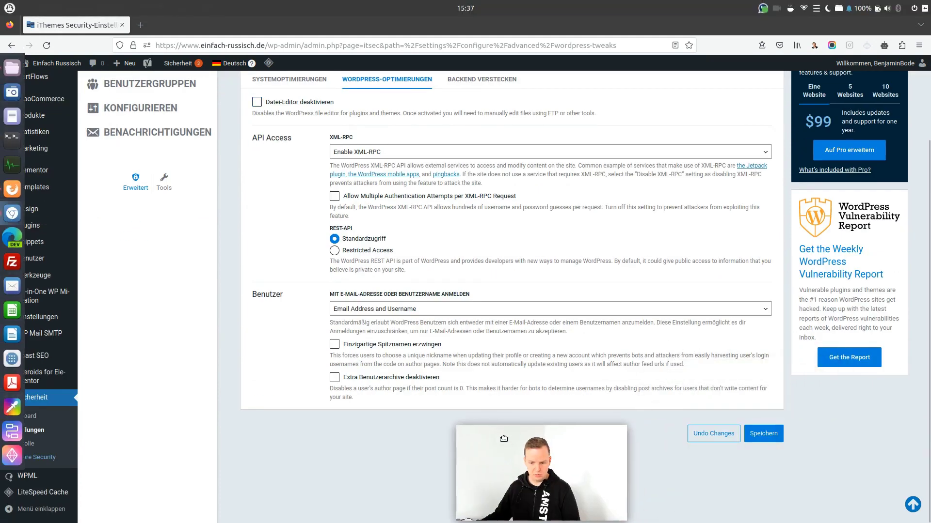
pyautogui.click(747, 440)
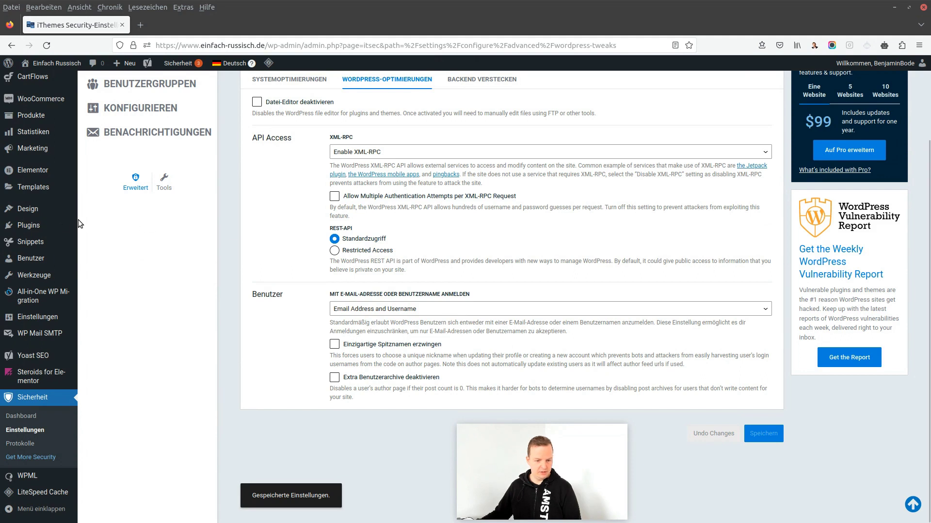
# Open the admin Dashboard (wp-admin/index.php) in a new browser tab
pyautogui.moveTo(49, 227)
pyautogui.moveTo(30, 213)
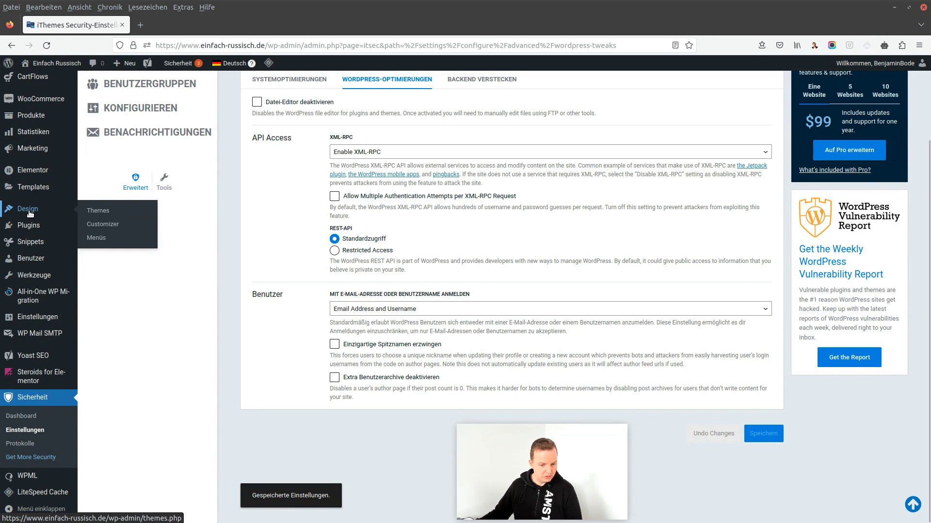
pyautogui.scroll(2, 402, 266)
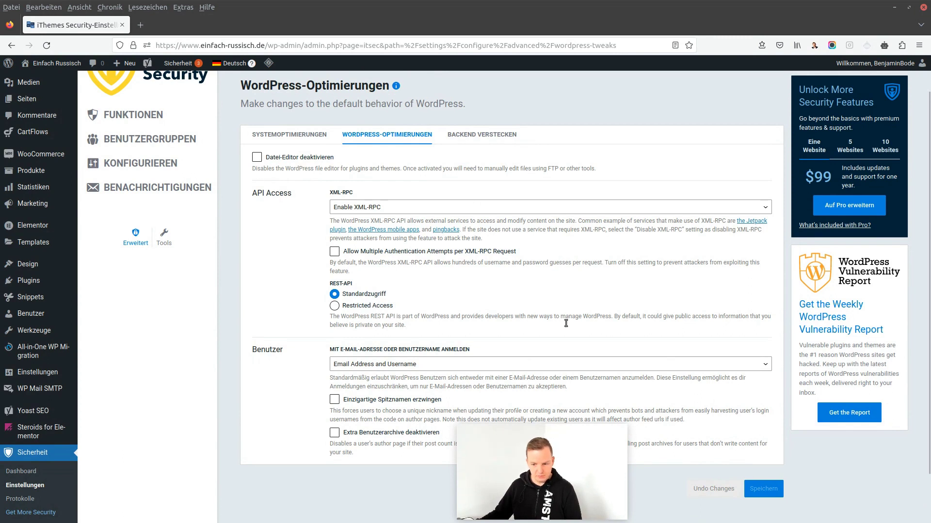
pyautogui.scroll(2, 41, 131)
pyautogui.middleClick(33, 85)
# In the new Dashboard tab, go to Design > Theme-Datei-Editor
pyautogui.click(173, 27)
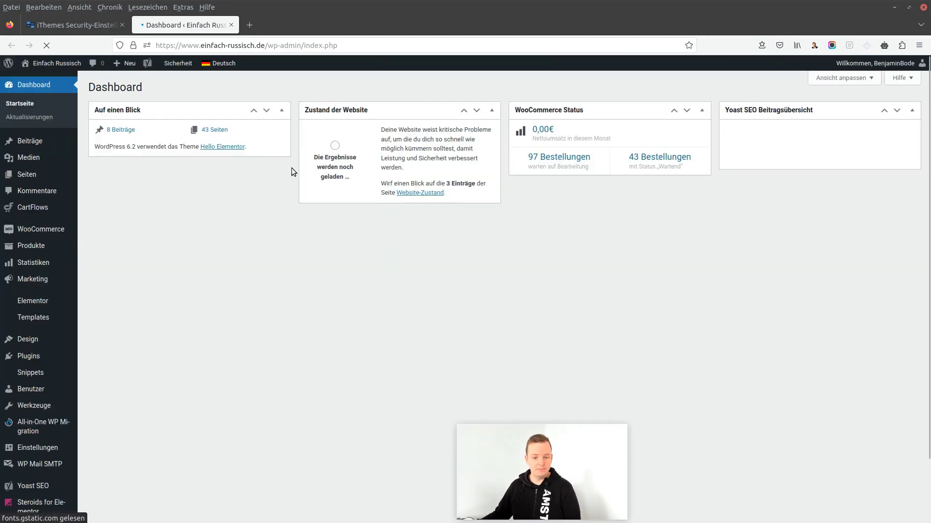
pyautogui.moveTo(38, 344)
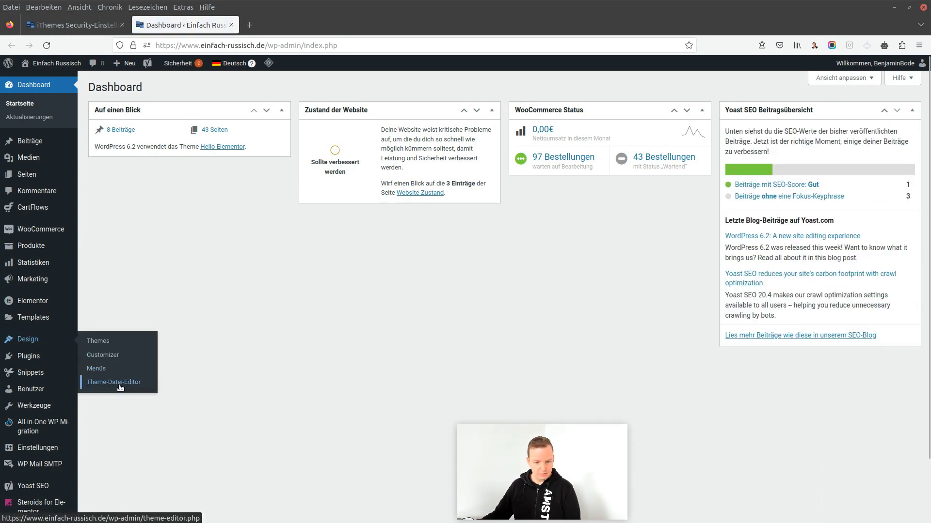
pyautogui.moveTo(29, 357)
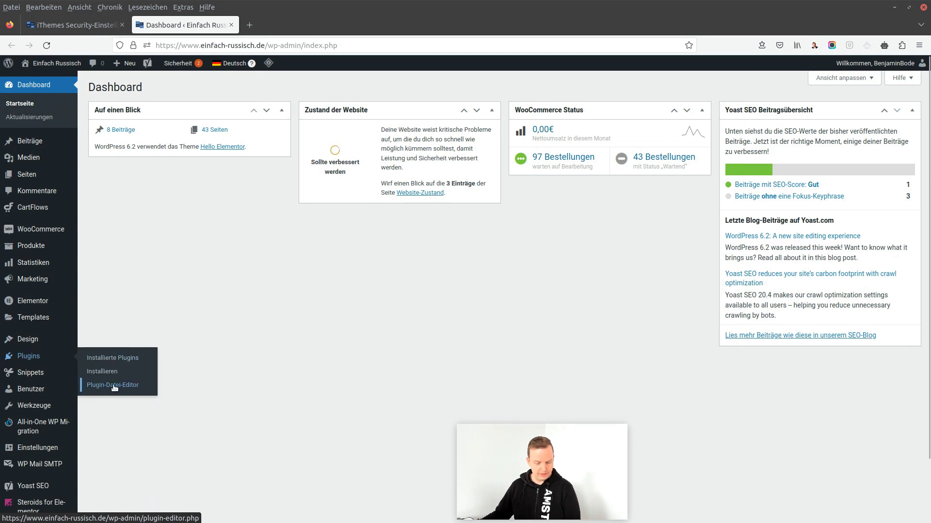
pyautogui.moveTo(29, 339)
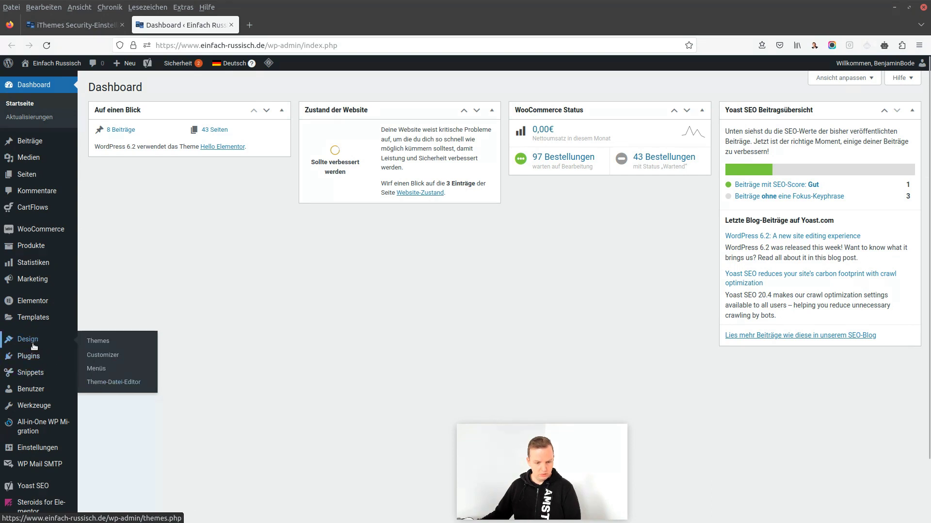
pyautogui.click(114, 382)
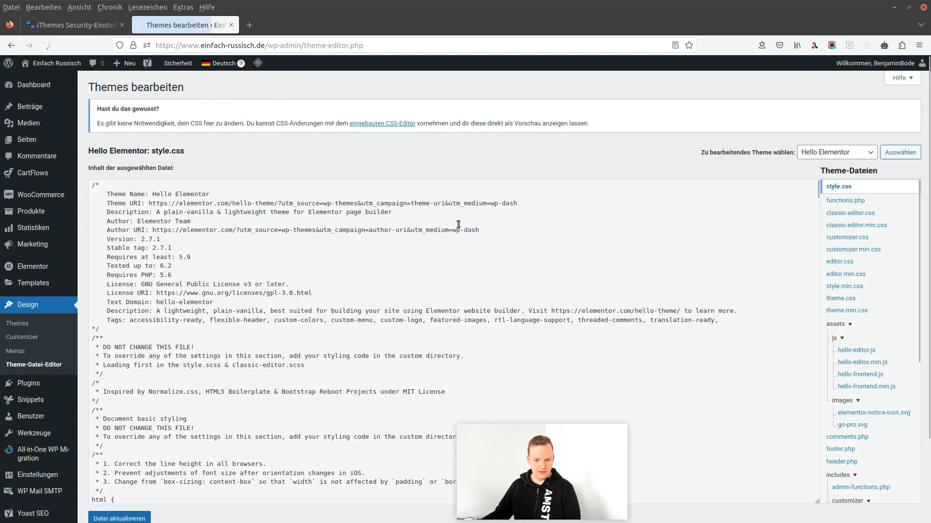
# Scroll through the Hello Elementor style.css code, then close the tab
pyautogui.scroll(-5, 271, 264)
pyautogui.scroll(-3, 271, 264)
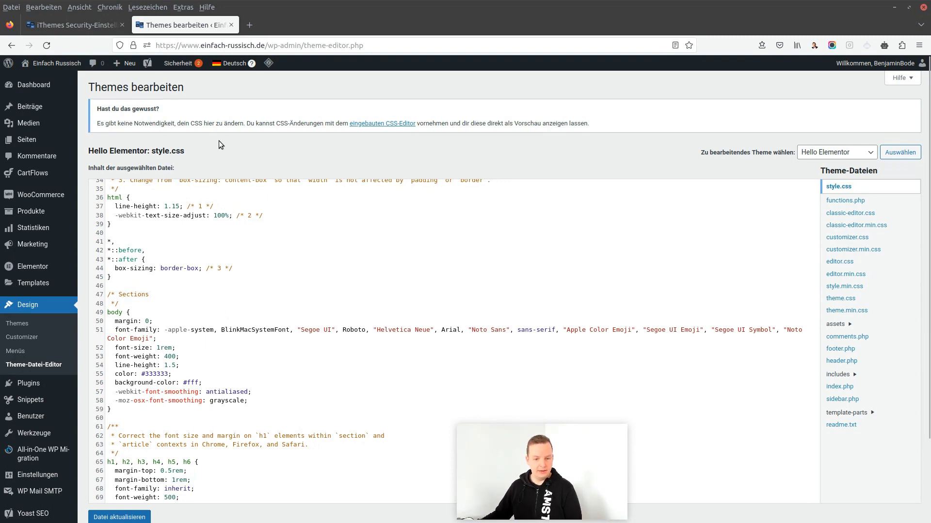
pyautogui.click(231, 24)
# Tick Datei-Editor deaktivieren on the WordPress-Optimierungen tab and save with Speichern
pyautogui.click(287, 197)
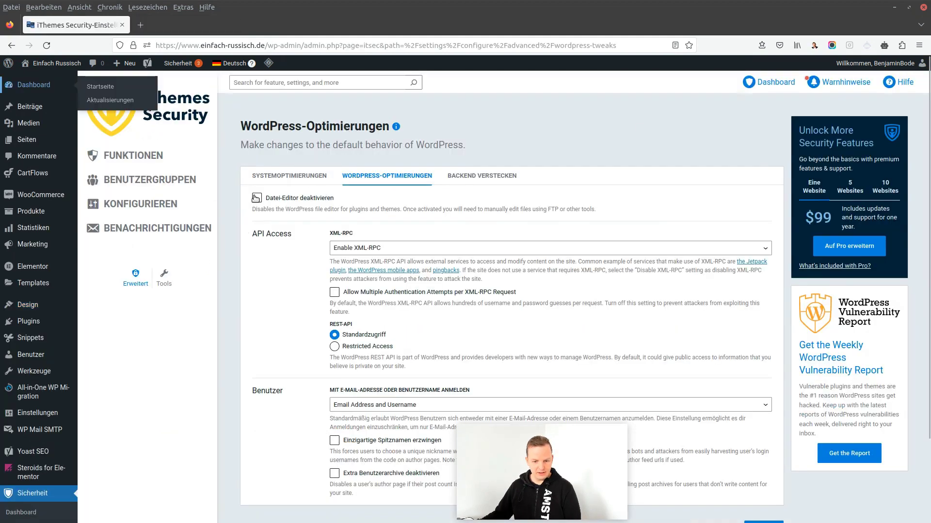
pyautogui.scroll(-2, 444, 210)
pyautogui.click(763, 434)
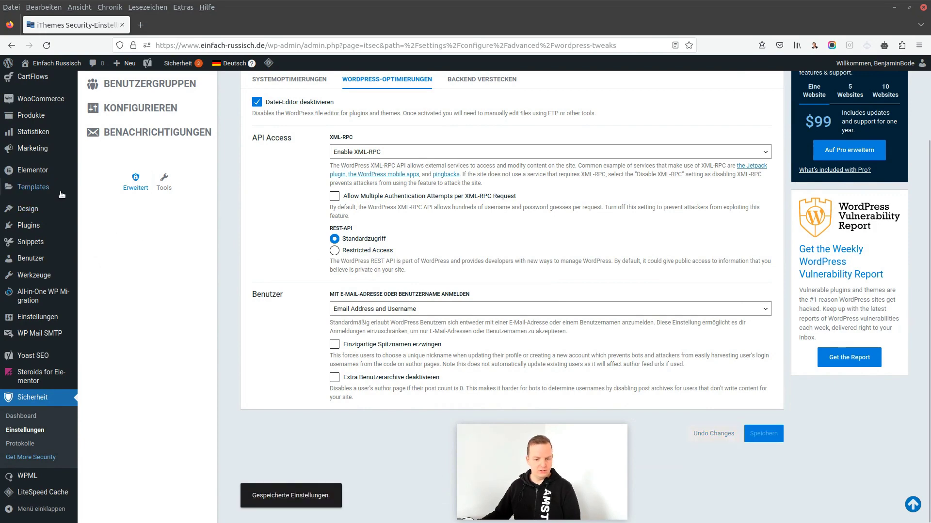
pyautogui.scroll(2, 460, 231)
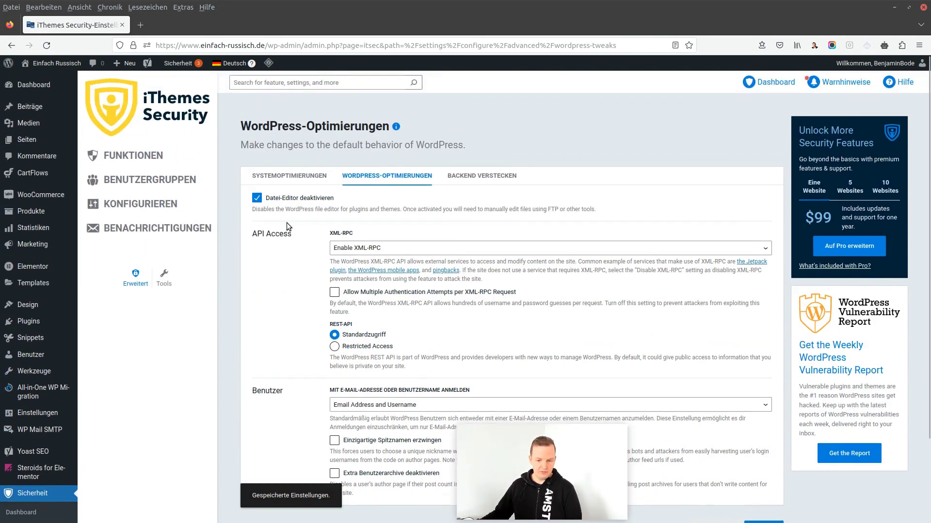
pyautogui.scroll(-1, 301, 240)
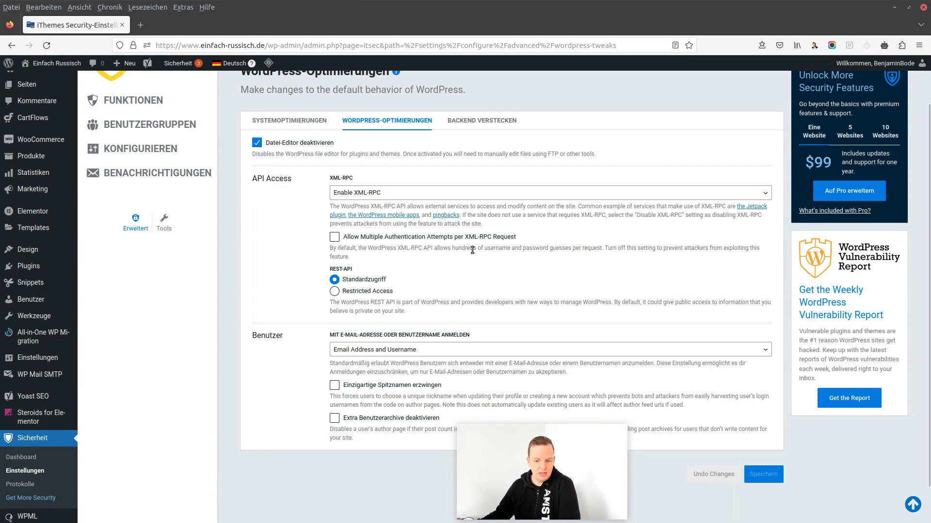
# Set XML-RPC to Disable XML-RPC, leaving REST-API on Standardzugriff, and save
pyautogui.click(350, 196)
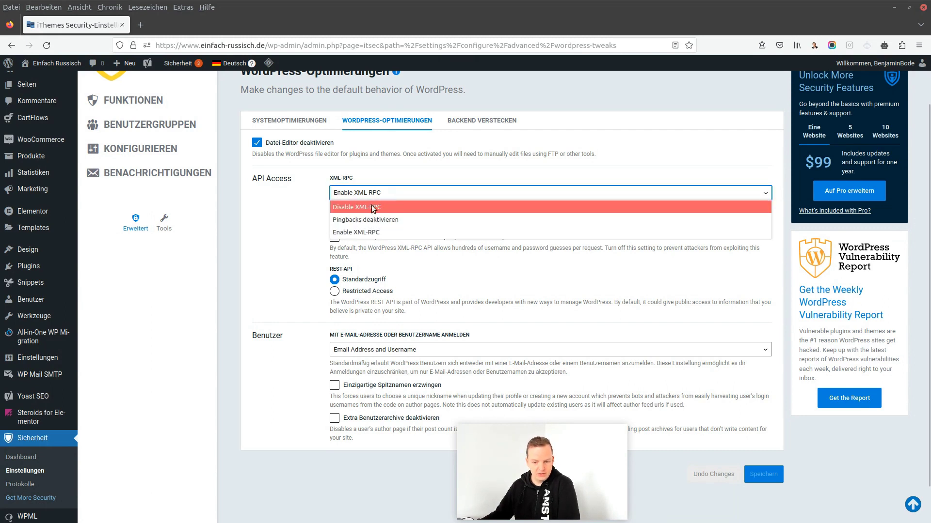
pyautogui.click(365, 208)
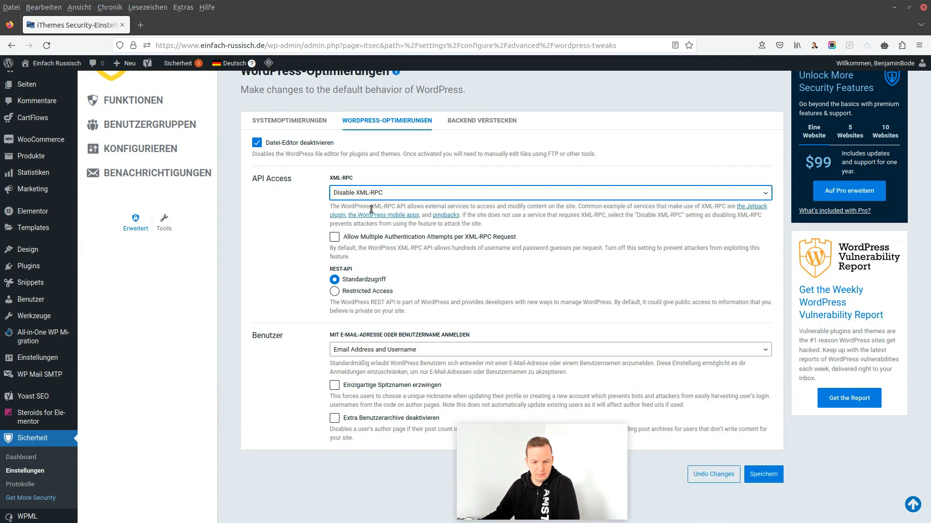
pyautogui.click(295, 231)
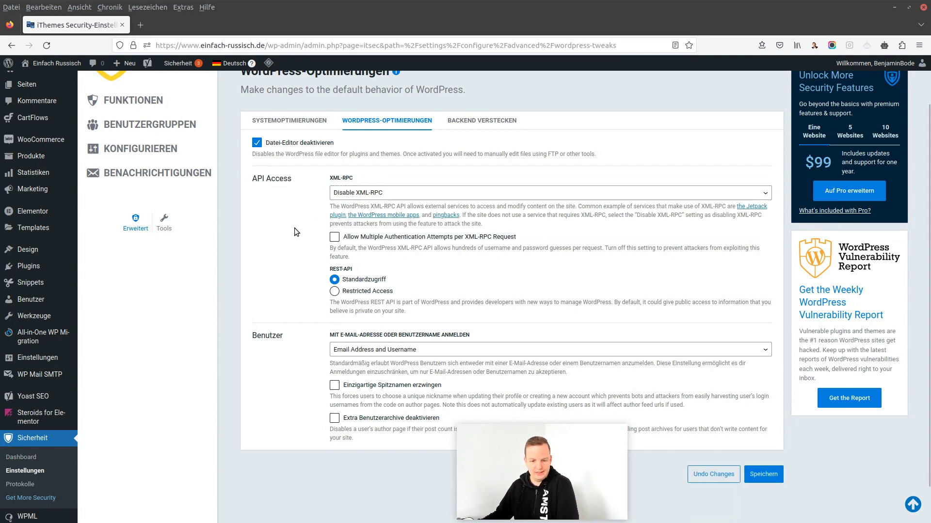
pyautogui.scroll(-1, 294, 231)
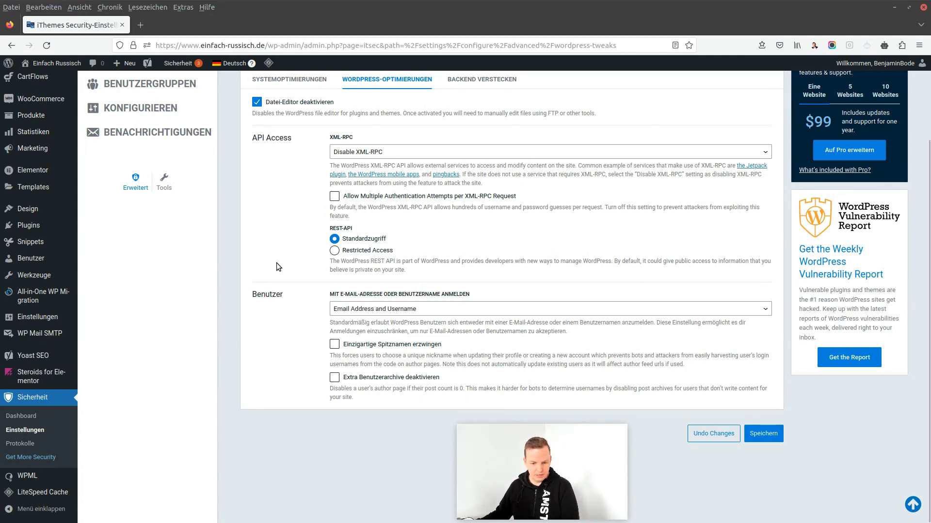
pyautogui.click(763, 434)
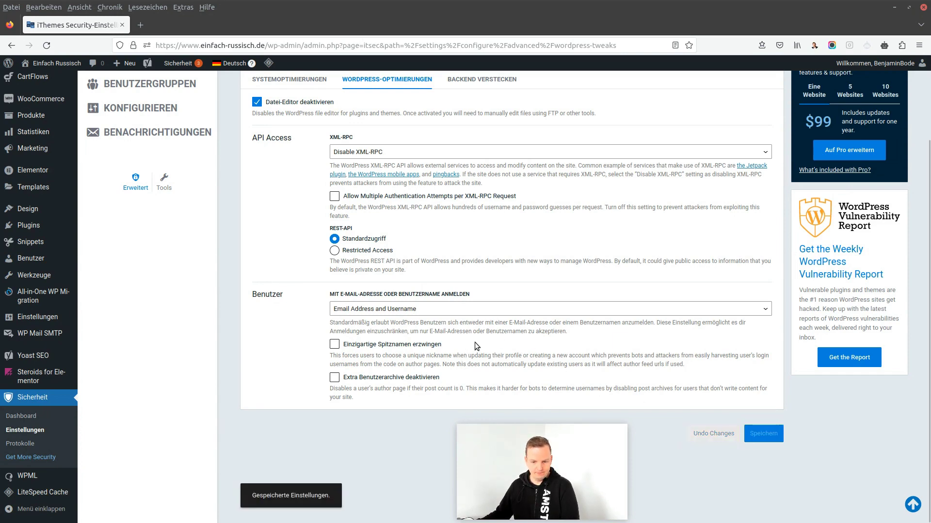
pyautogui.scroll(3, 475, 343)
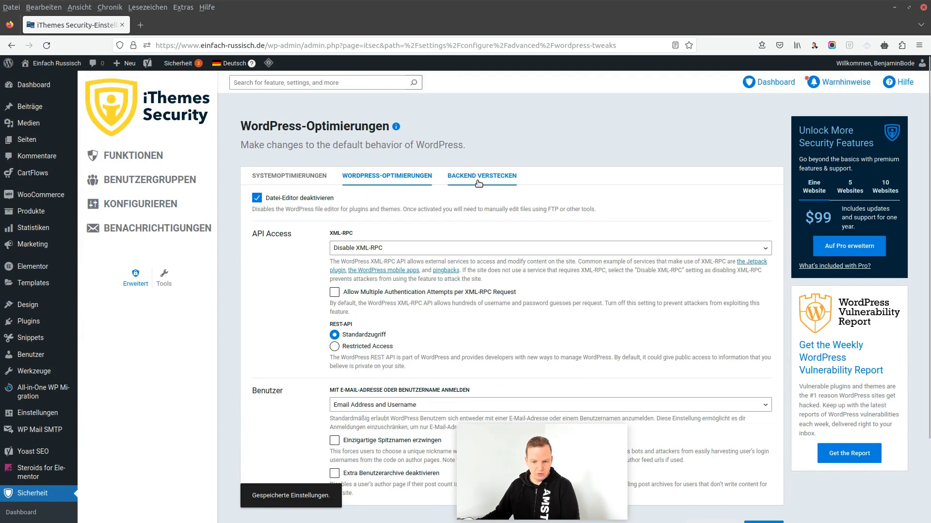
# On the Backend Verstecken tab, tick Backend verstecken to reveal the login slug and redirection fields
pyautogui.click(478, 180)
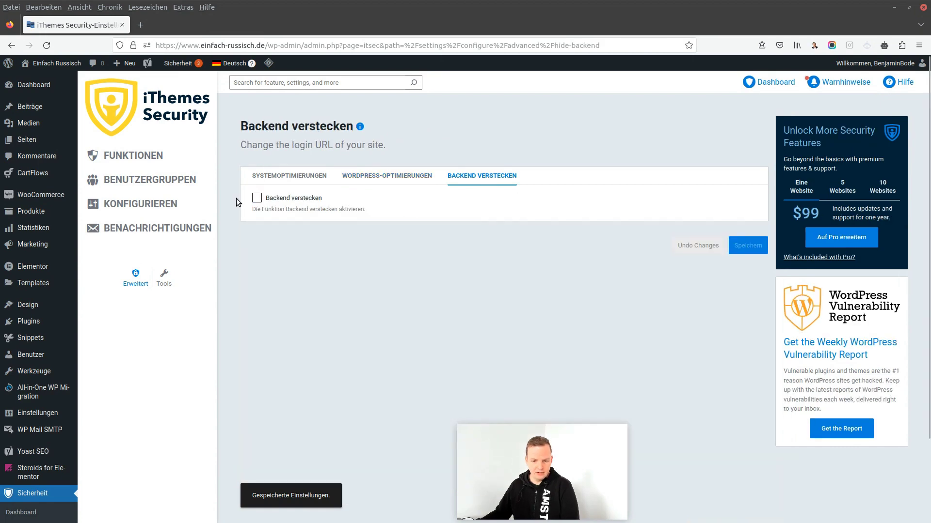
pyautogui.click(257, 200)
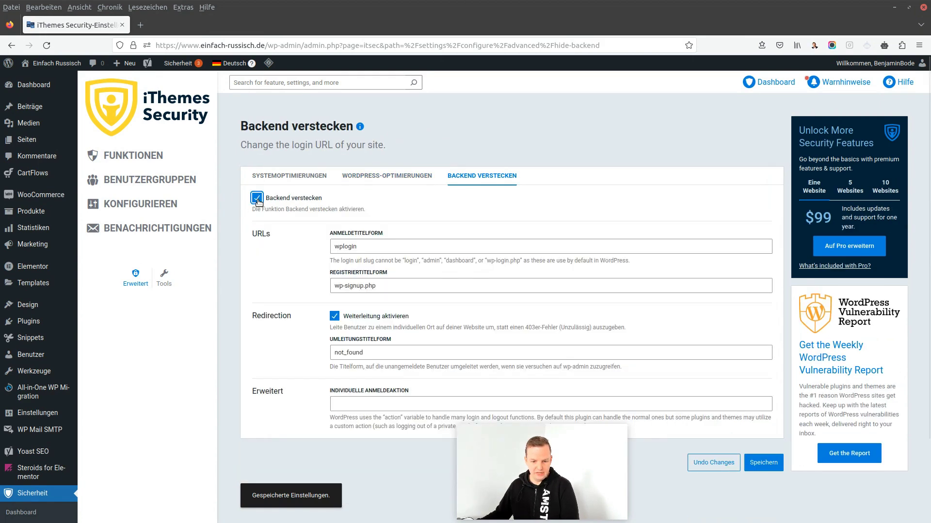
pyautogui.click(257, 200)
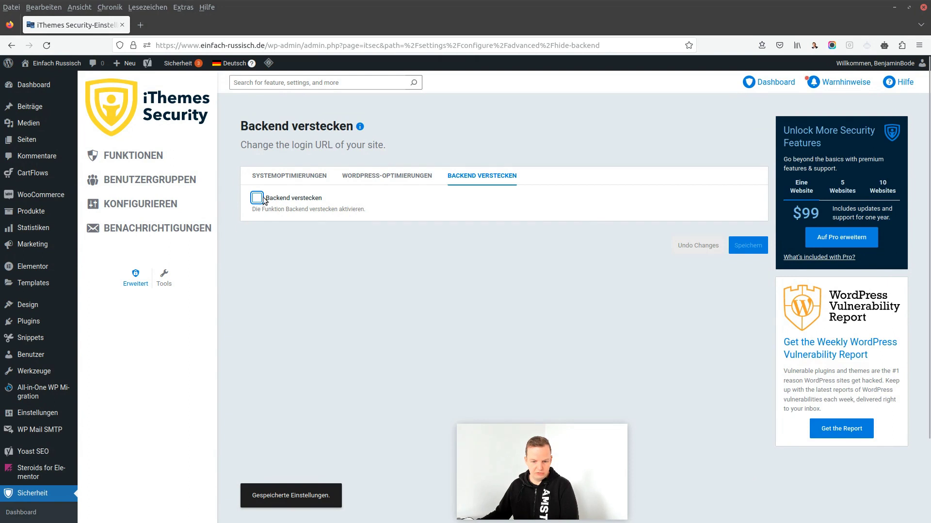
pyautogui.click(257, 200)
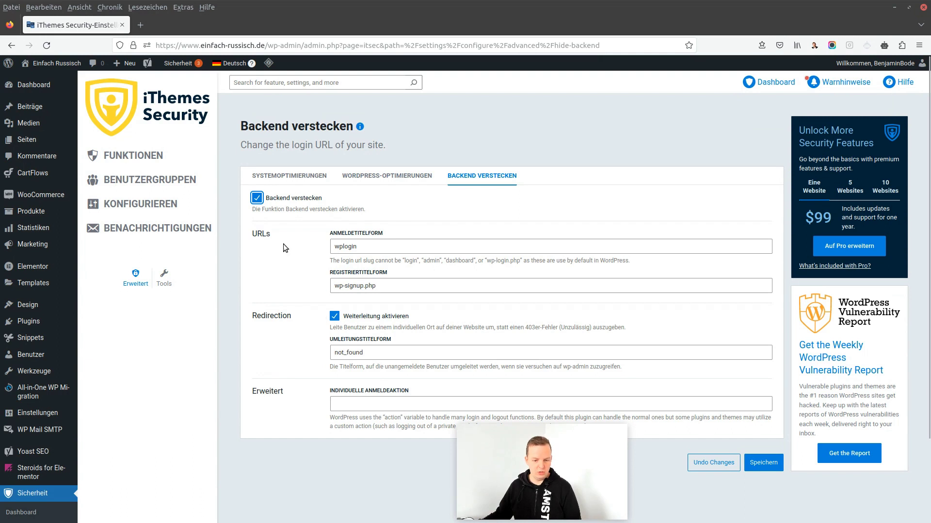
# Replace the login slug 'wplogin' with 'super-sicher123' and save the settings
pyautogui.moveTo(375, 245); pyautogui.dragTo(298, 254)
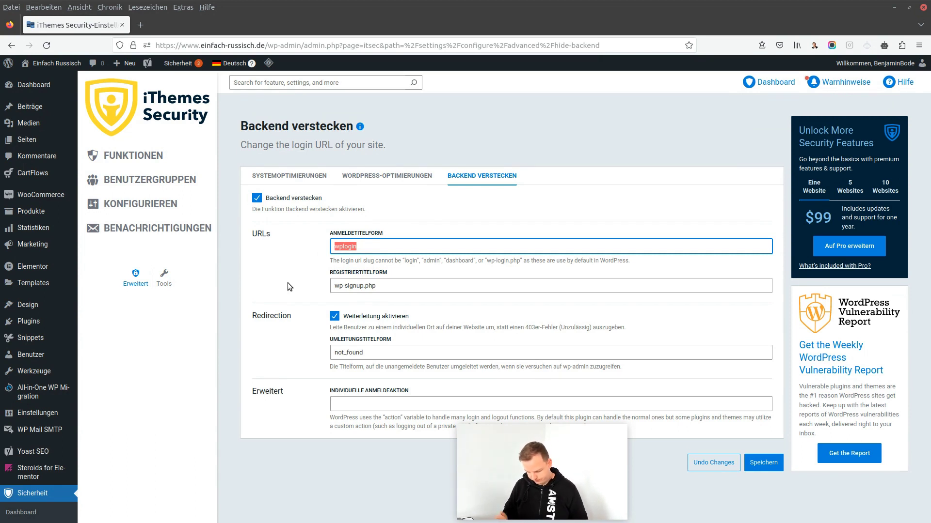
pyautogui.write('super-sicher123')
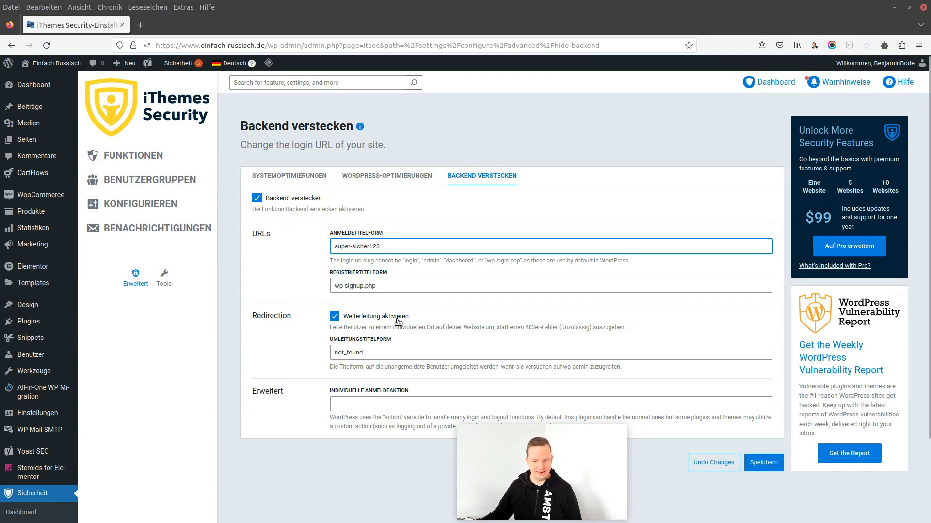
pyautogui.scroll(-3, 397, 318)
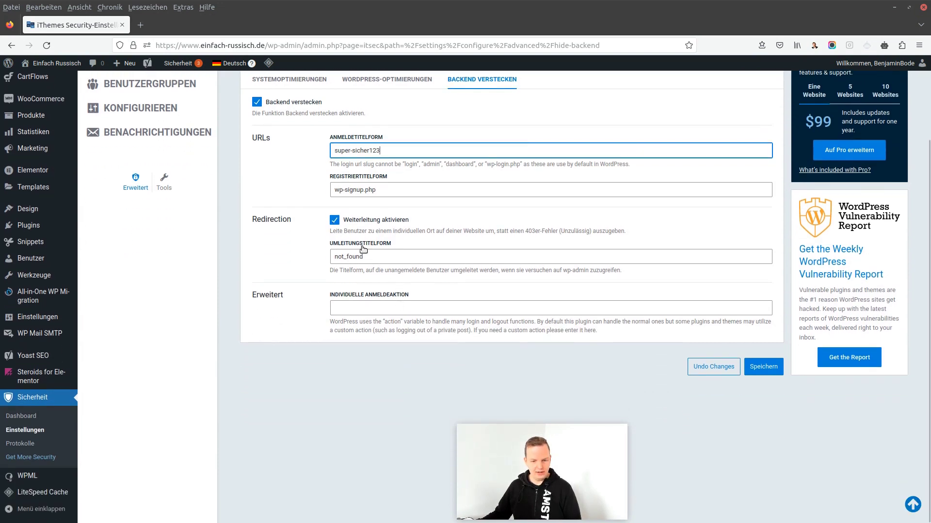
pyautogui.click(763, 369)
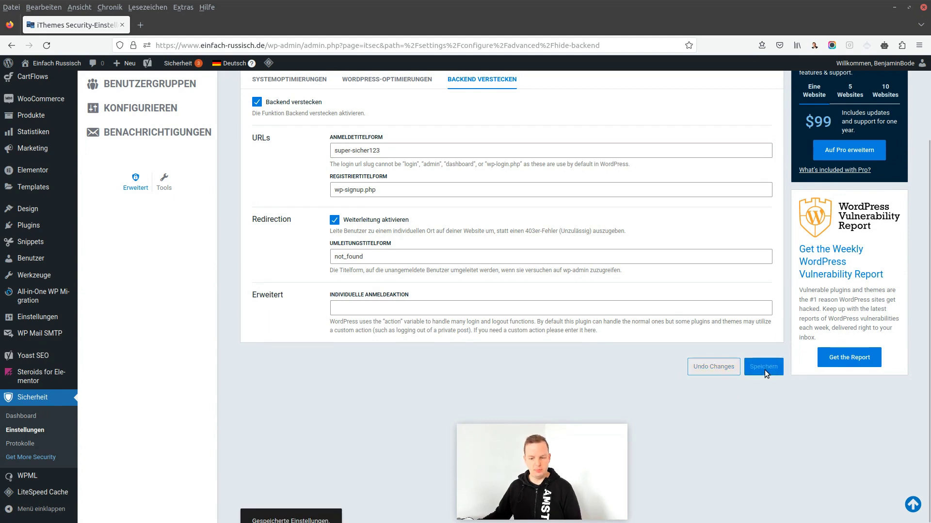
pyautogui.scroll(3, 630, 352)
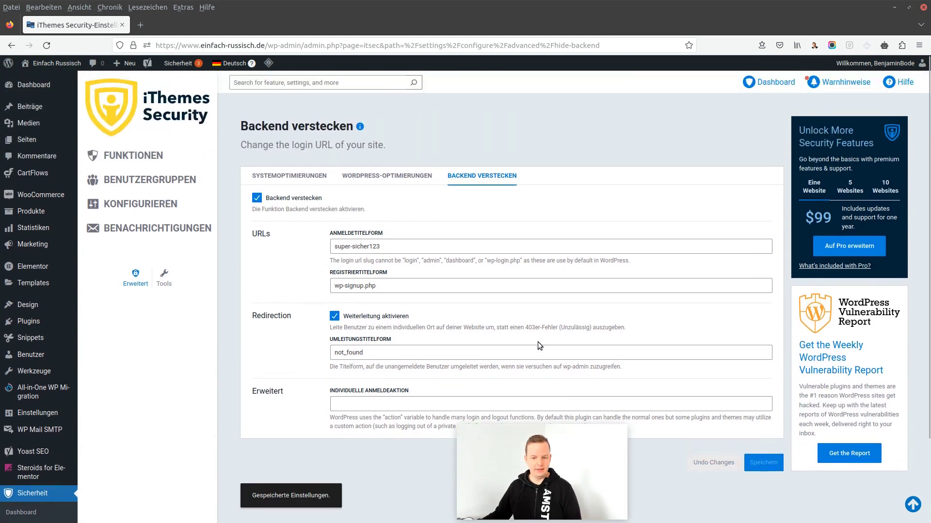
# Select the new login slug 'super-sicher123' in its field
pyautogui.tripleClick(396, 246)
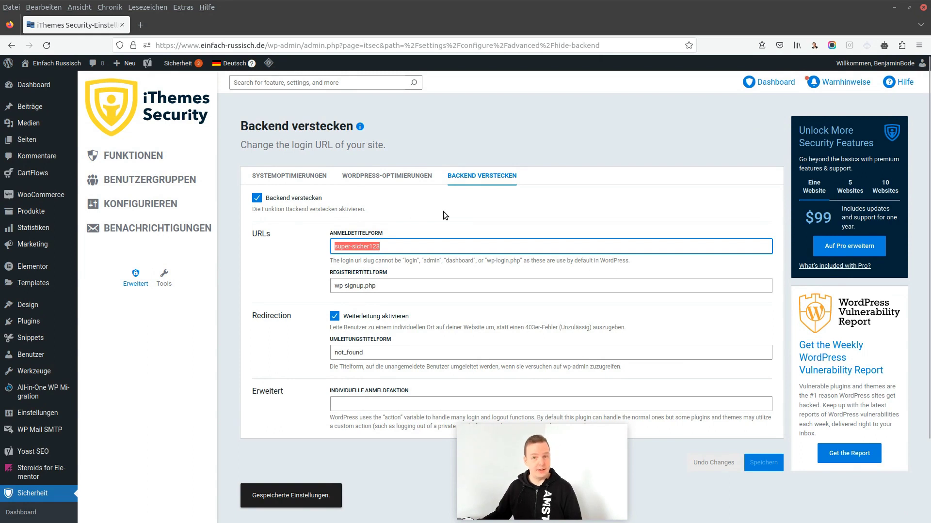
pyautogui.click(441, 234)
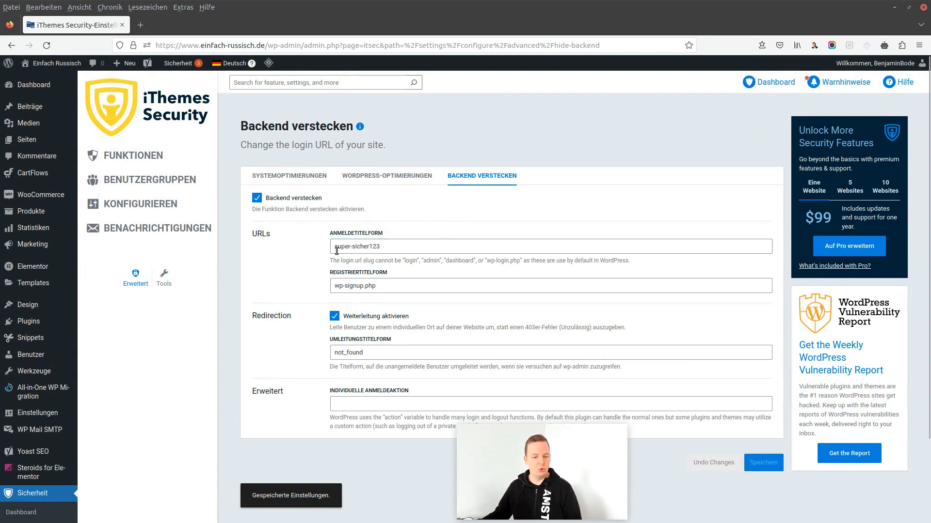
pyautogui.moveTo(385, 248); pyautogui.dragTo(280, 238)
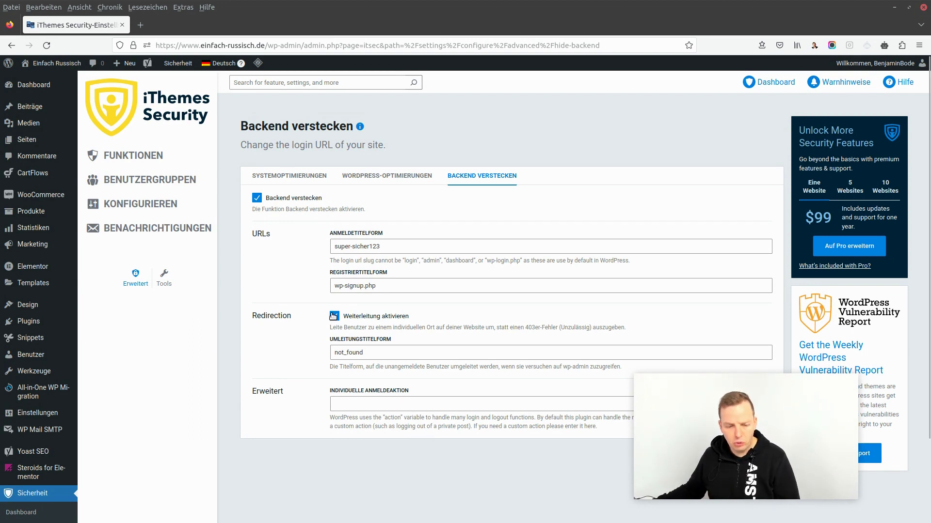
# Open Globale Einstellungen via KONFIGURIEREN and scroll to the Logging section (Nur Datenbank, 60 days)
pyautogui.click(127, 206)
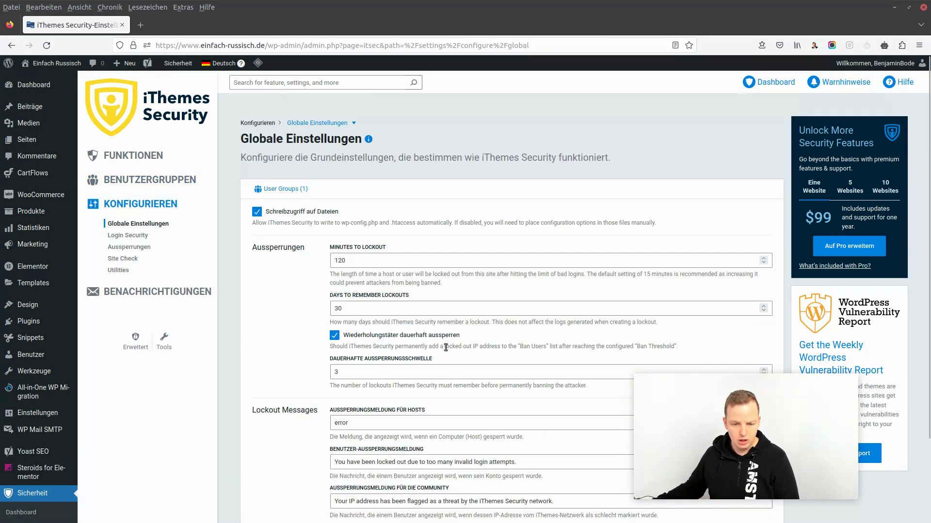
pyautogui.scroll(-4, 487, 304)
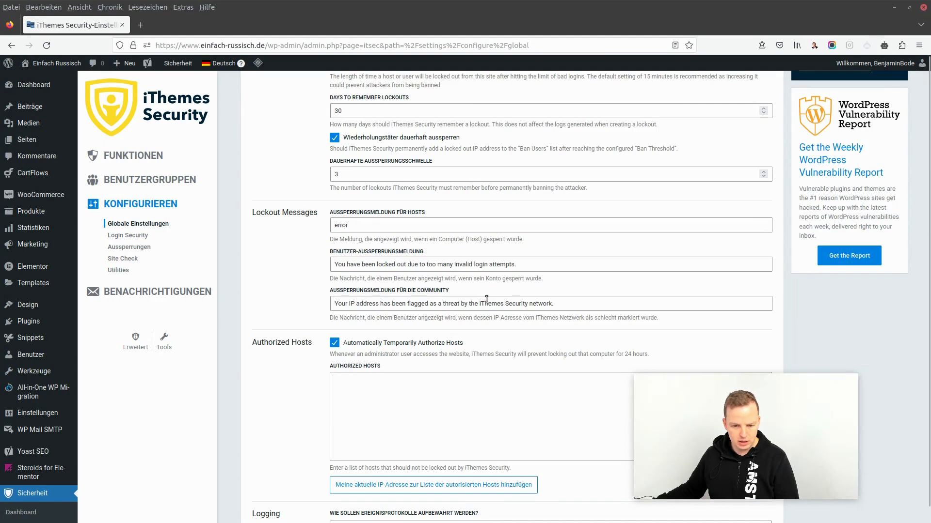
pyautogui.scroll(-3, 469, 276)
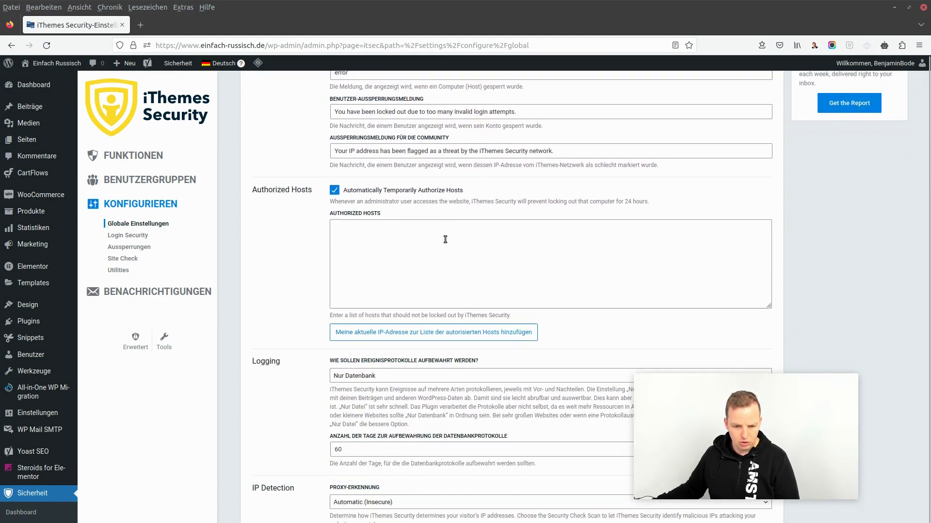
pyautogui.scroll(-3, 445, 239)
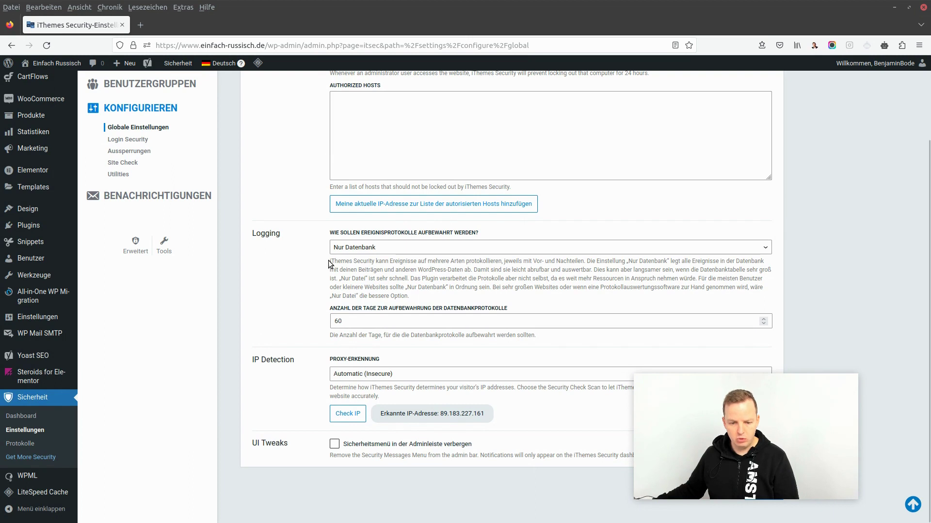
pyautogui.moveTo(329, 261); pyautogui.dragTo(574, 292)
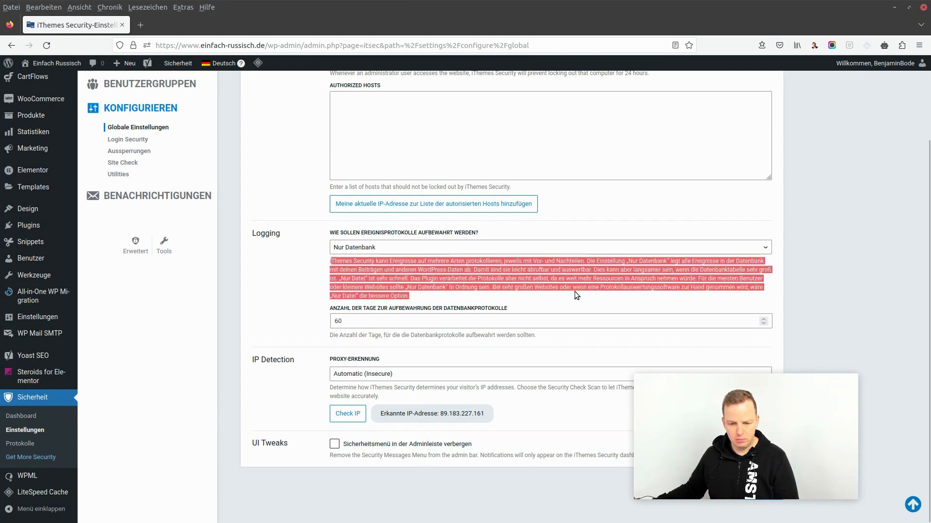
pyautogui.click(575, 291)
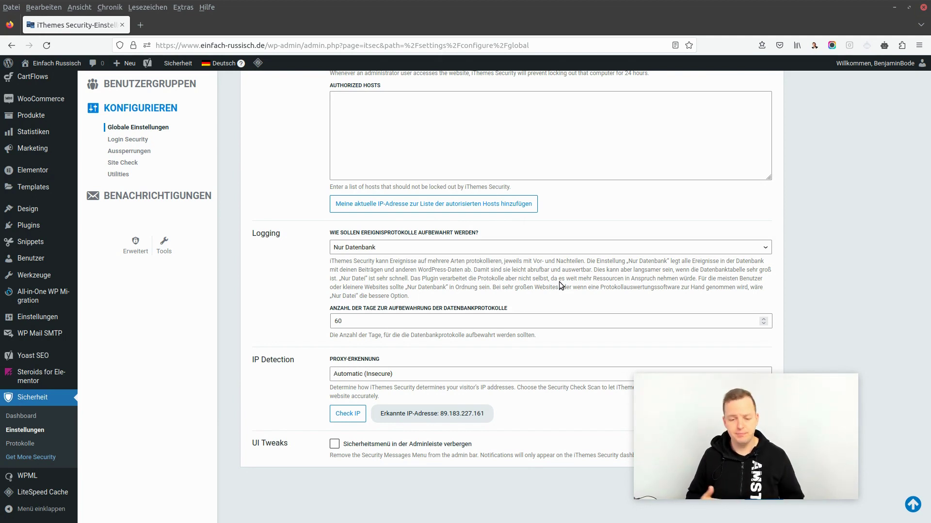
pyautogui.click(424, 249)
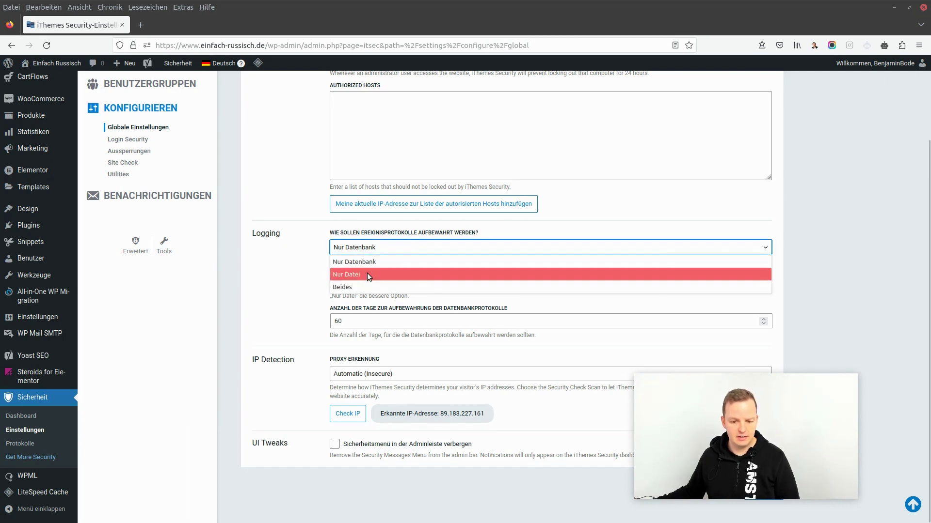
pyautogui.click(368, 274)
pyautogui.click(411, 249)
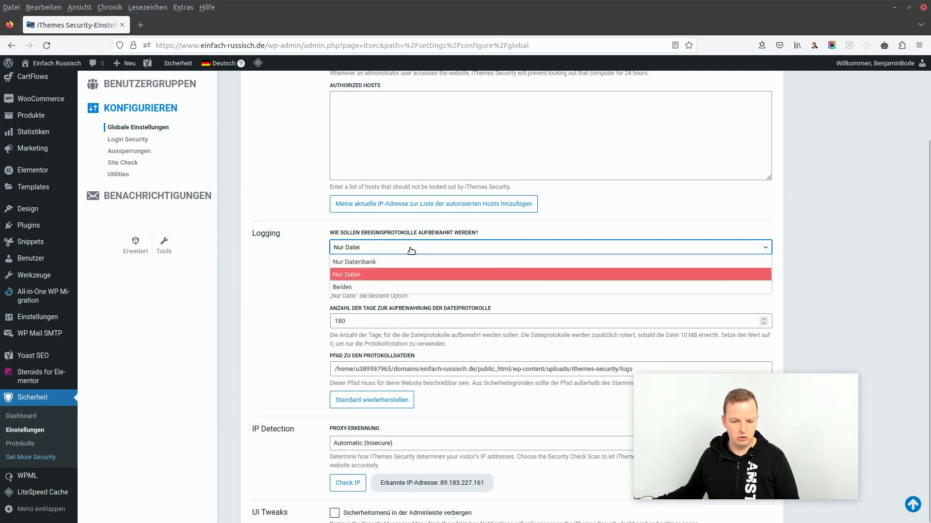
pyautogui.click(393, 262)
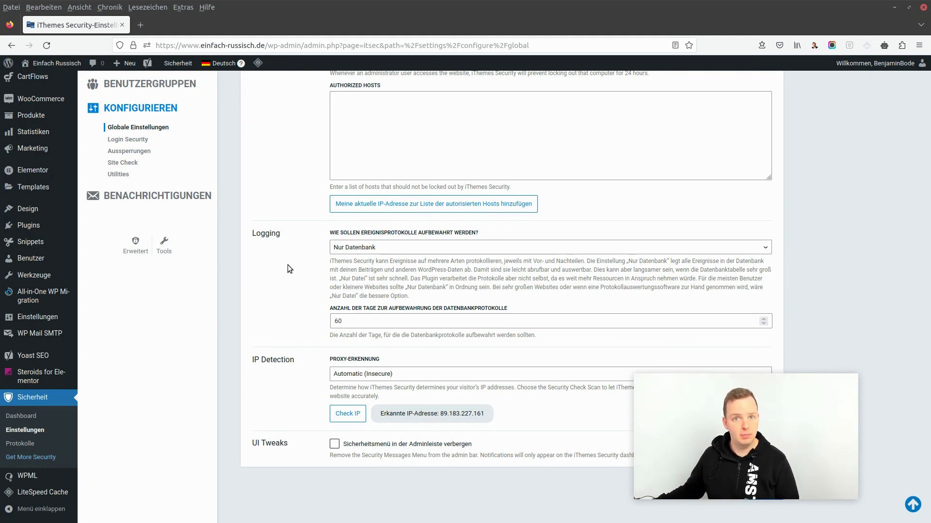
pyautogui.scroll(1, 287, 265)
pyautogui.scroll(7, 287, 264)
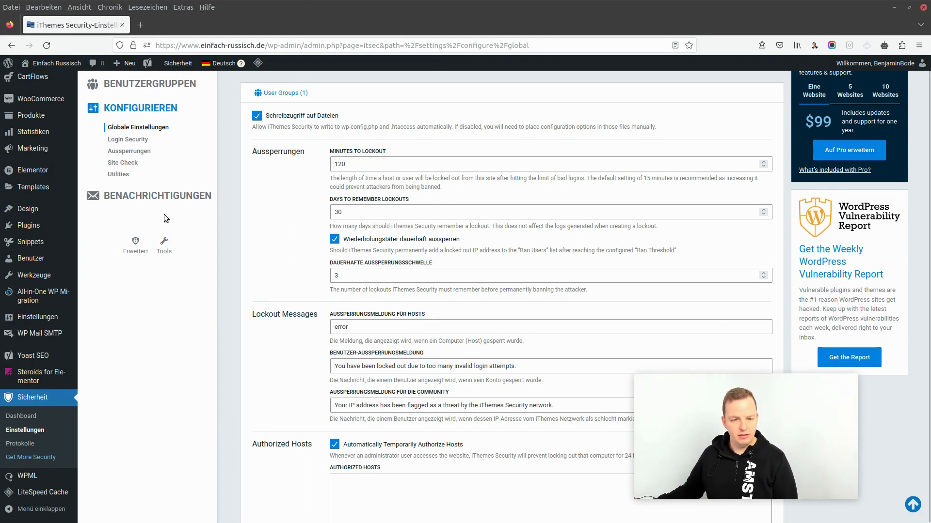
pyautogui.moveTo(125, 66)
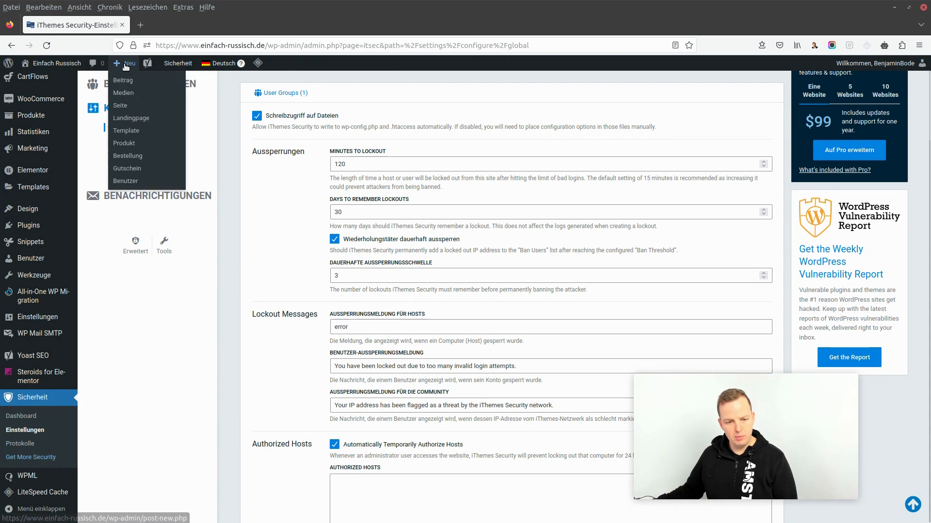
pyautogui.click(173, 64)
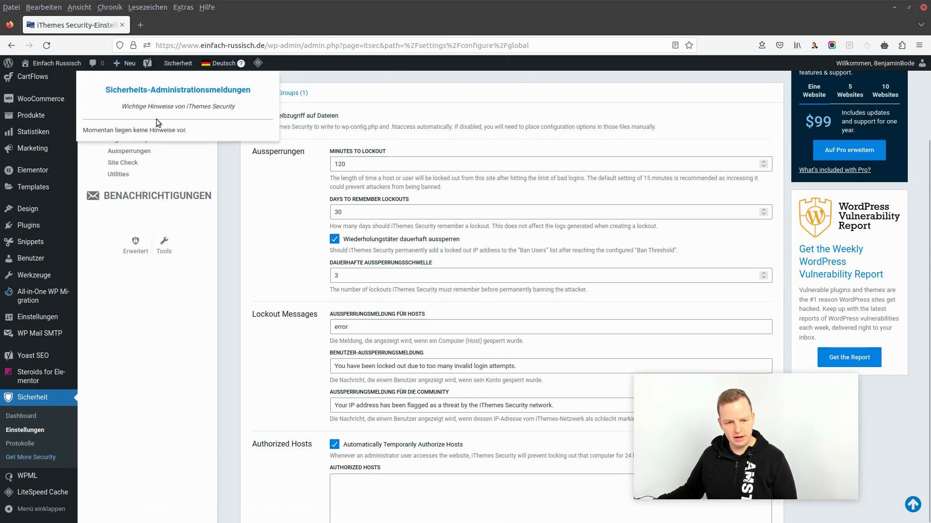
pyautogui.click(227, 277)
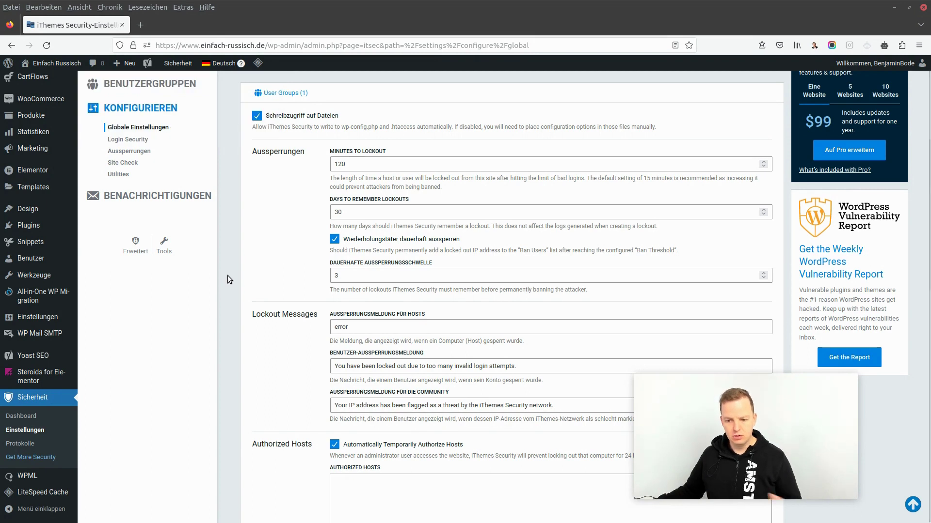
pyautogui.moveTo(12, 237)
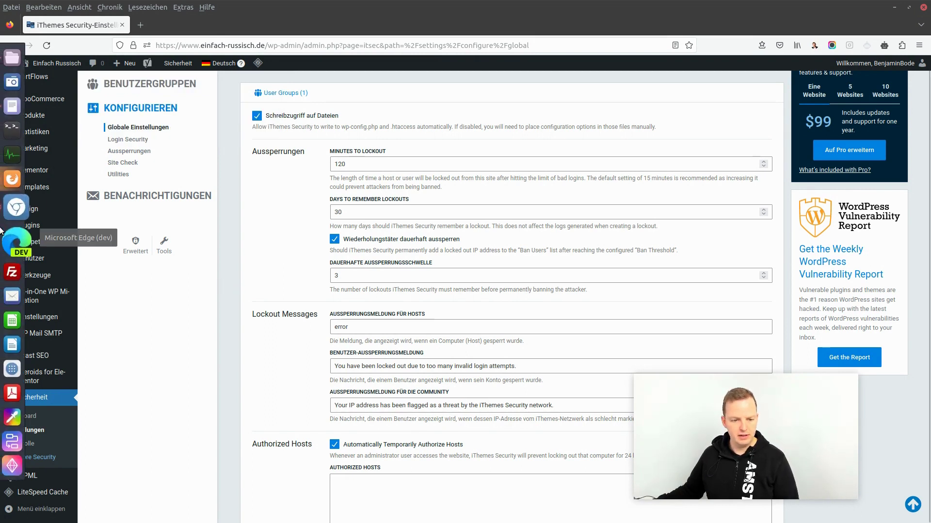
pyautogui.rightClick(17, 189)
# In a new private window, load einfach-russisch.de/wp-admin/ and see it land on the not-found page
pyautogui.click(89, 209)
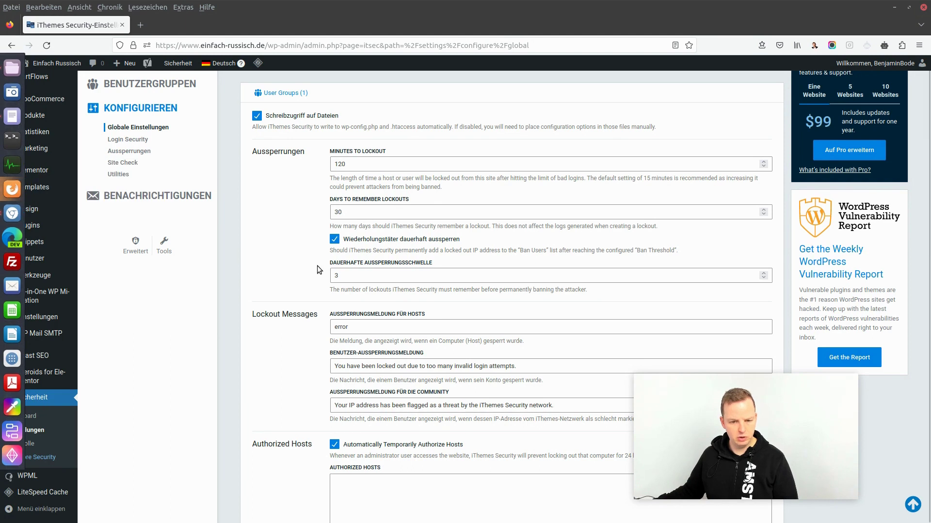
pyautogui.click(260, 47)
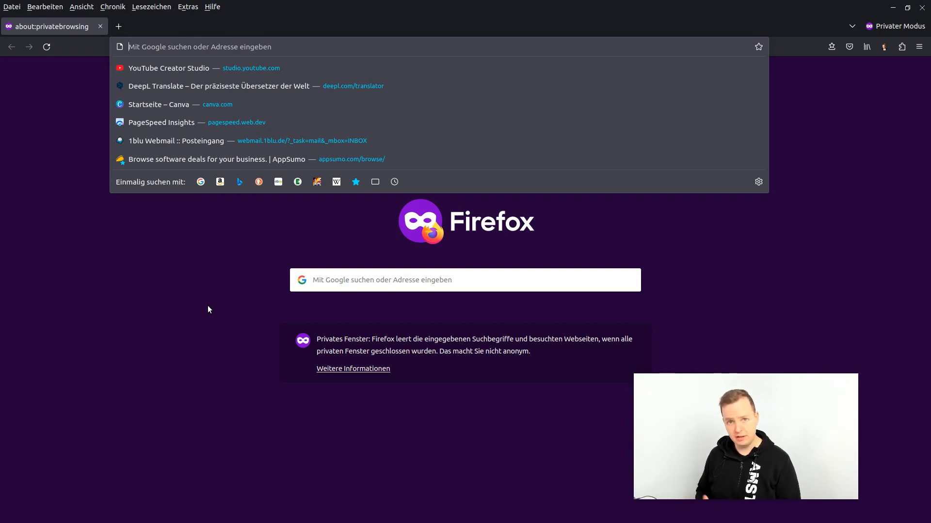
pyautogui.write('einfach-russisch.de/wp-admin/')
pyautogui.press('Return')
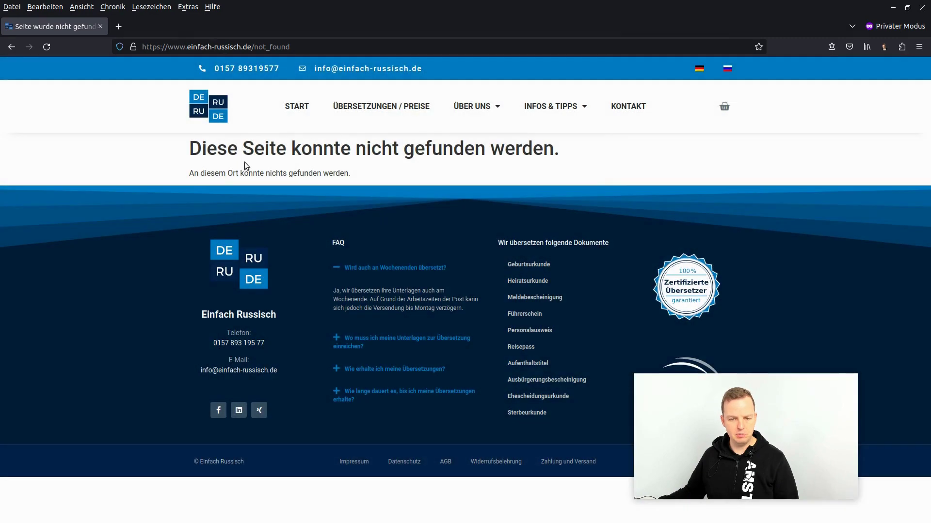
pyautogui.moveTo(312, 148); pyautogui.dragTo(557, 147)
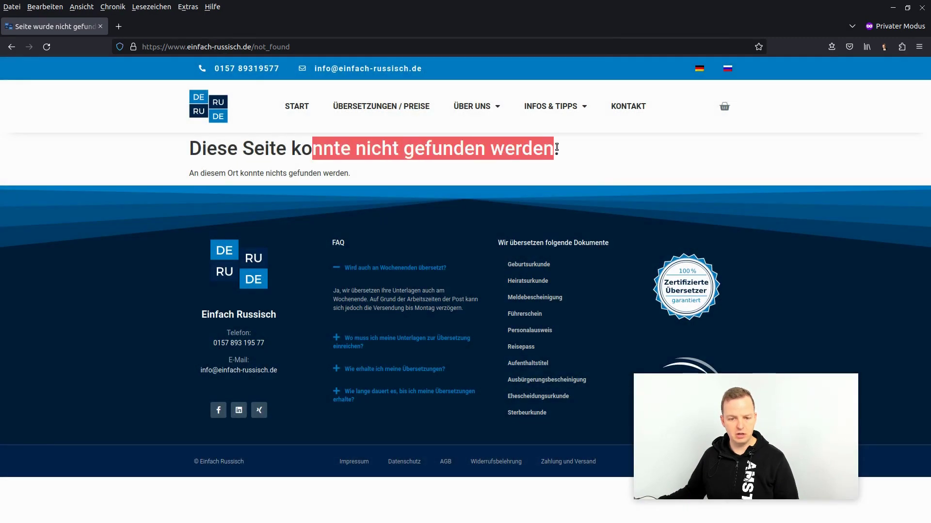
# Replace not_found in the address with wp-login.php and load it
pyautogui.doubleClick(264, 47)
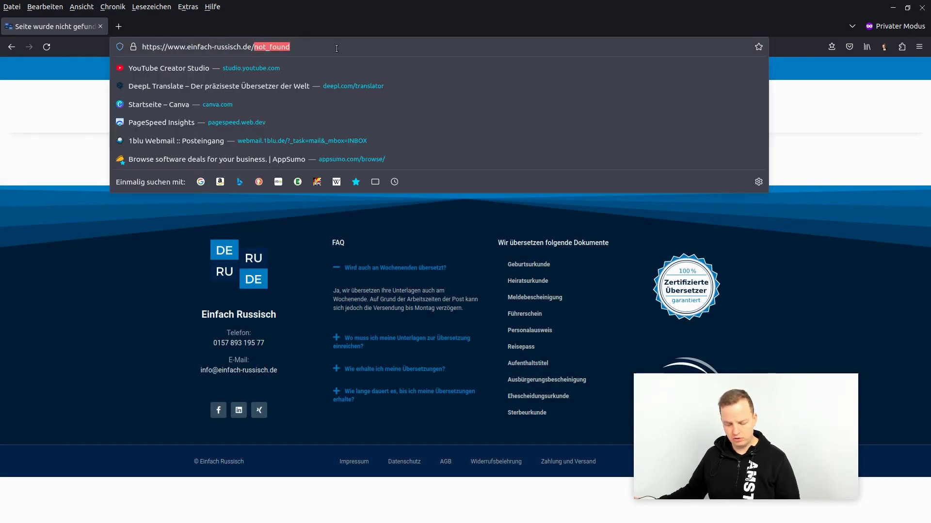
pyautogui.write('wp-lo')
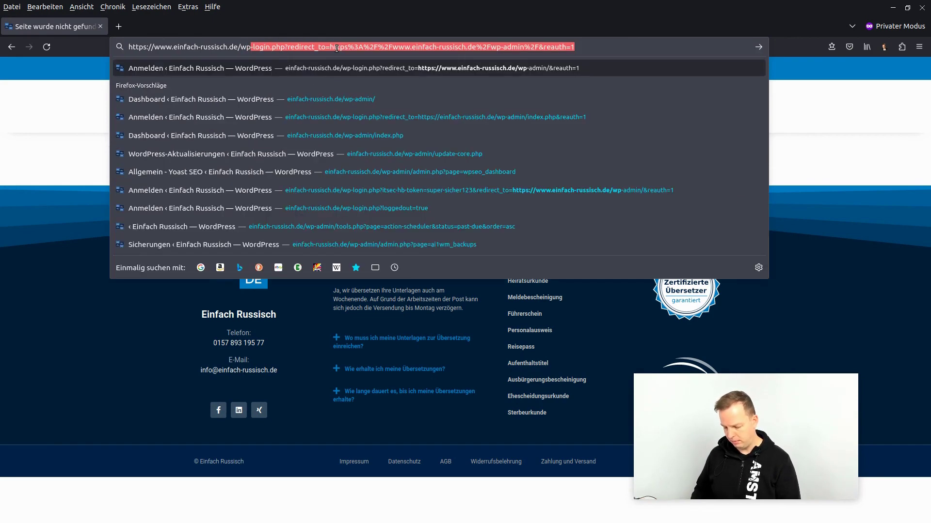
pyautogui.write('gin')
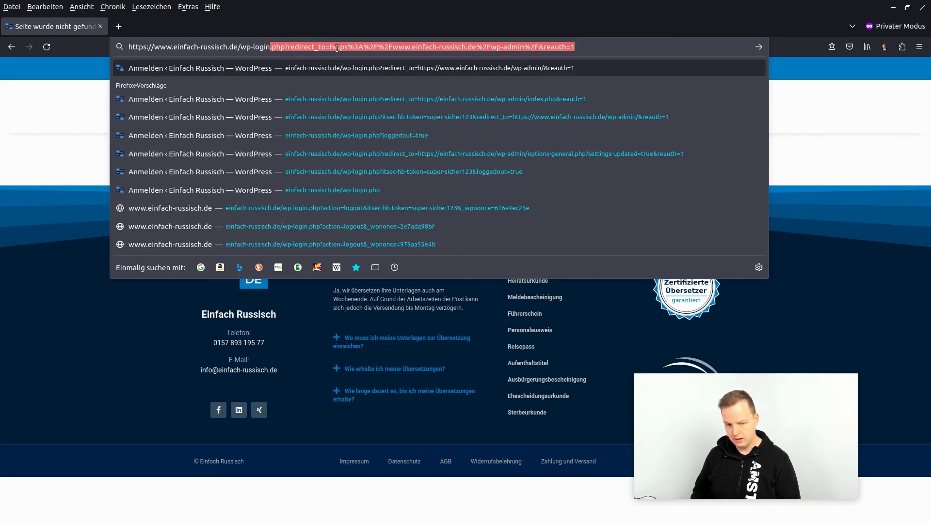
pyautogui.press('Return')
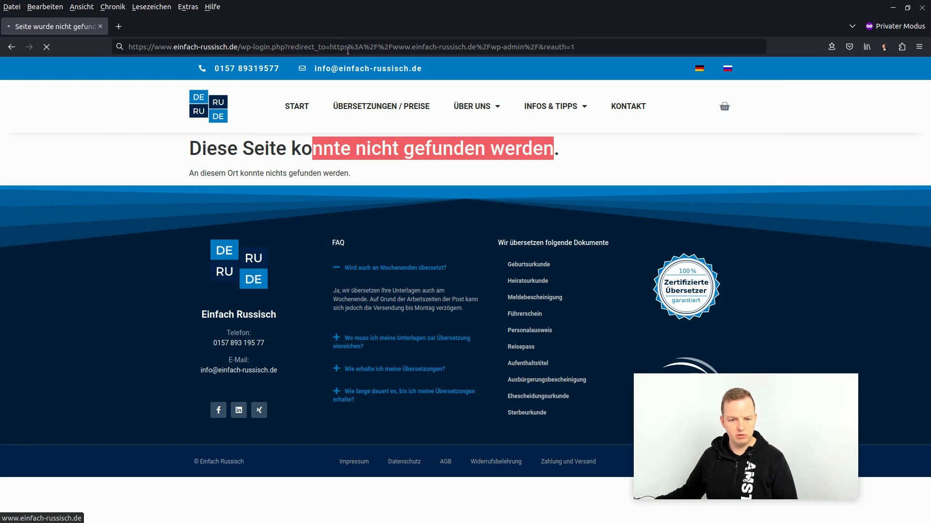
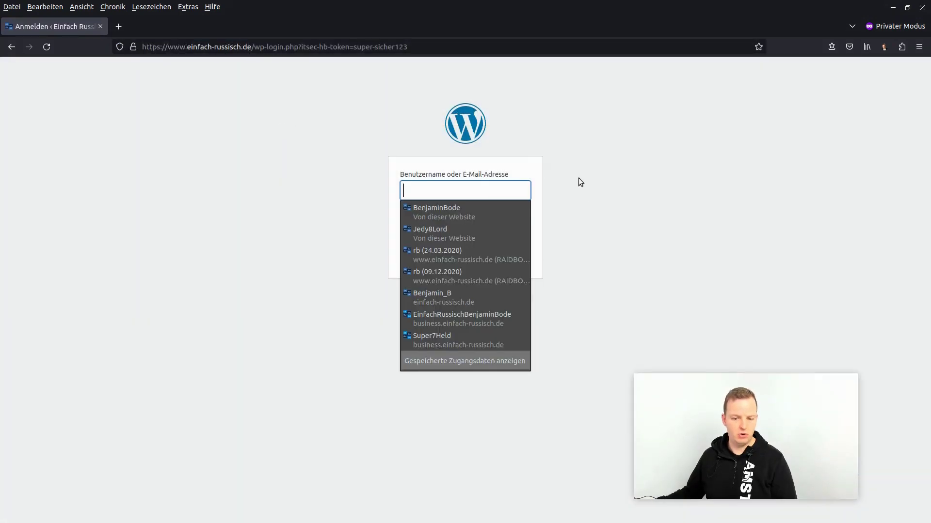
# Dismiss the saved-logins suggestion list on the hidden-backend login page
pyautogui.click(557, 342)
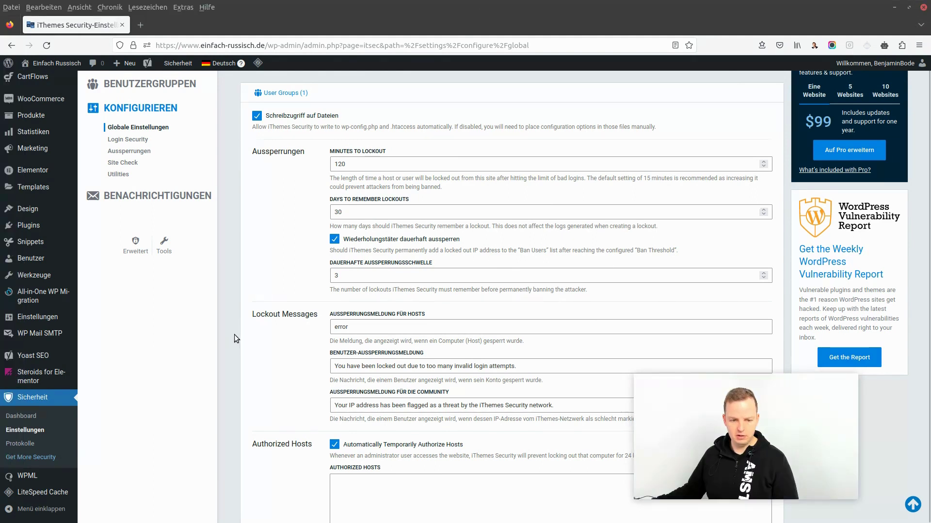
# Log out via the Willkommen menu, then sign back in with the saved login credentials
pyautogui.moveTo(872, 67)
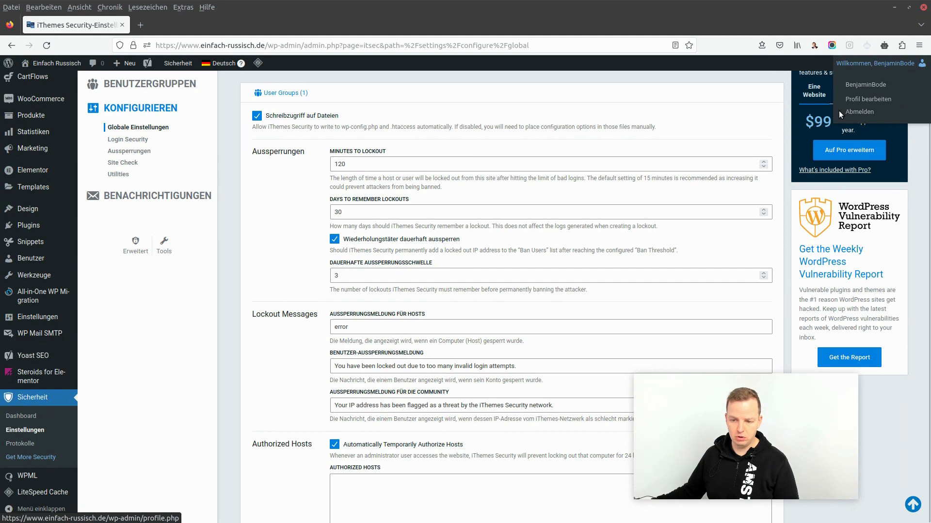
pyautogui.click(846, 112)
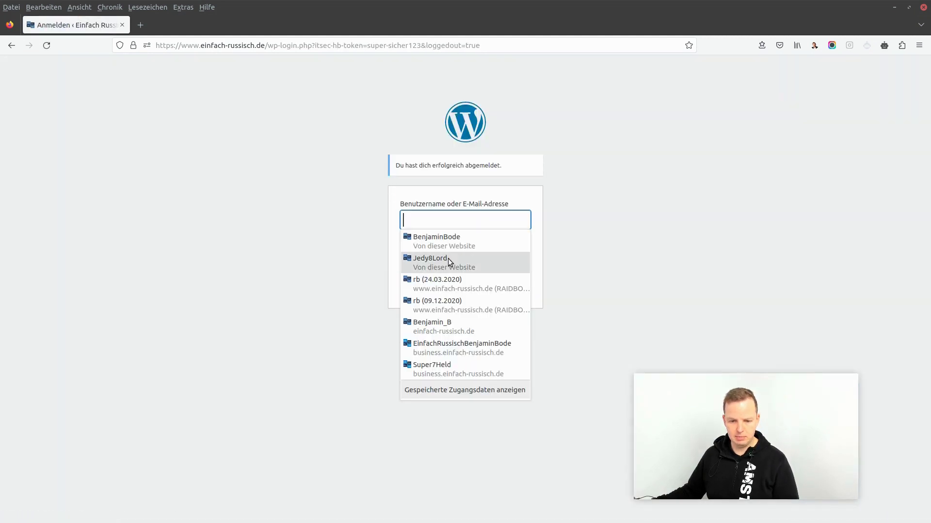
pyautogui.click(436, 241)
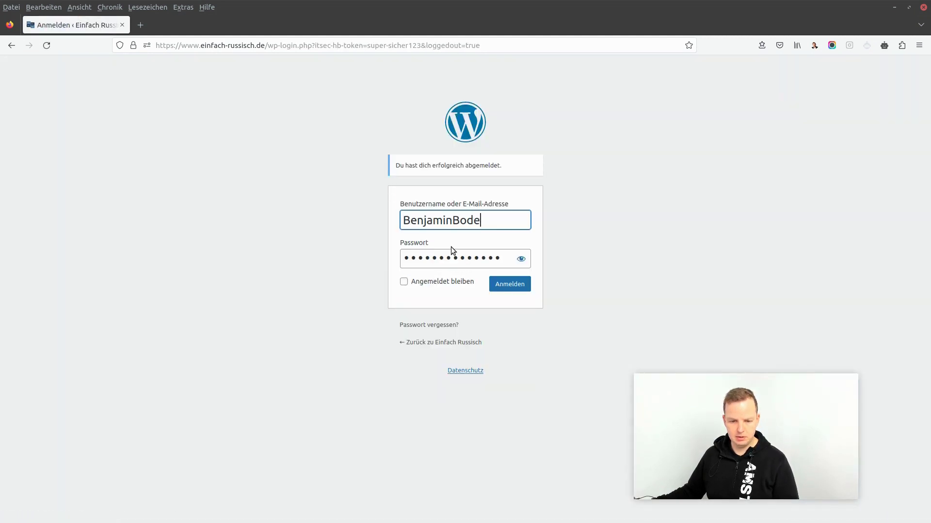
pyautogui.click(512, 286)
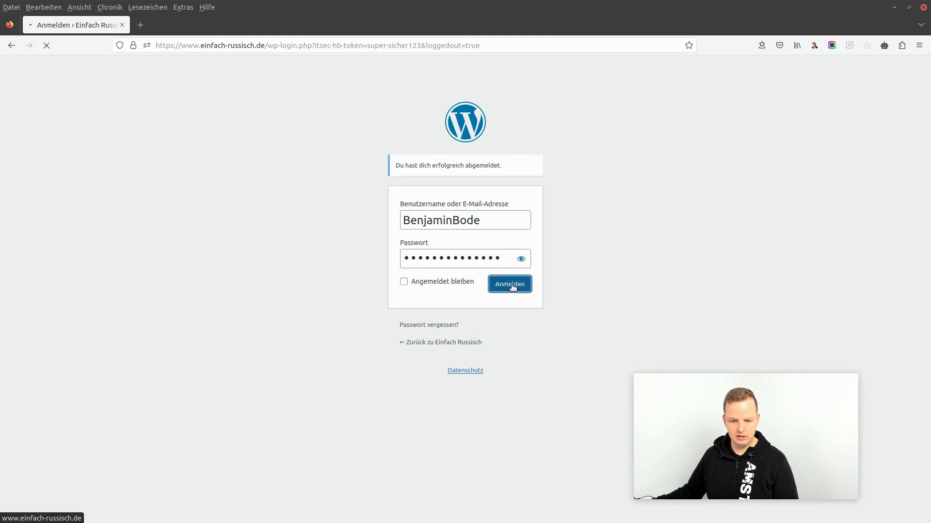